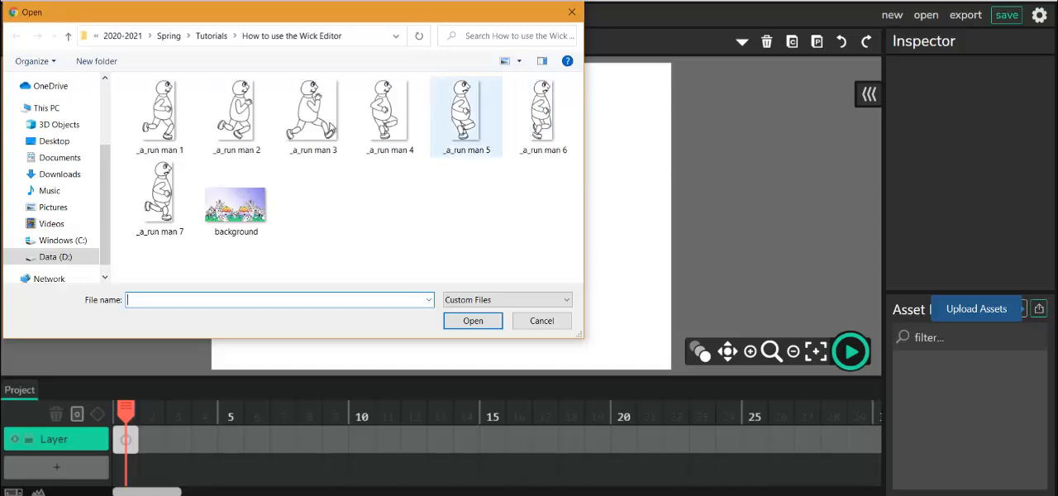
- Import the seven images _a_run man 1 through _a_run man 7 into the asset library
left_click(159, 111)
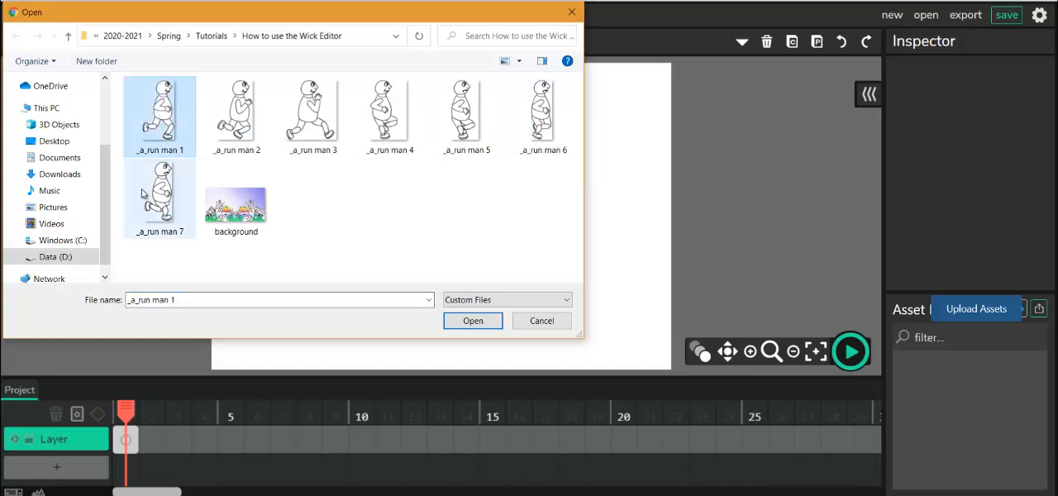
left_click(165, 203, "shift")
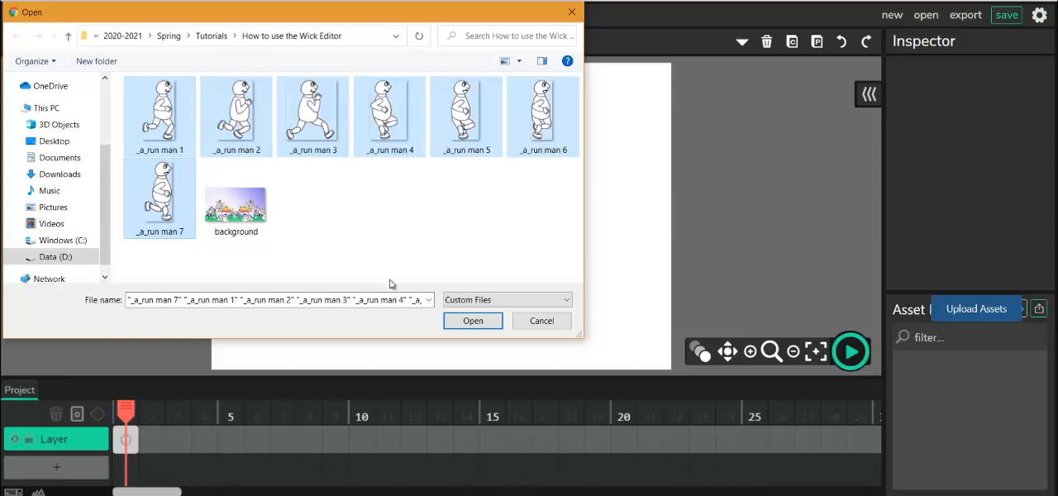
left_click(471, 321)
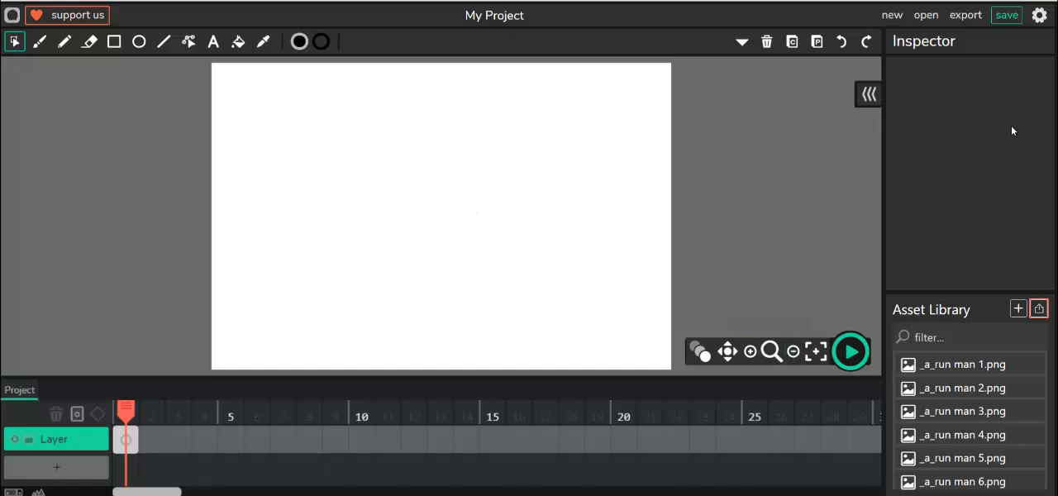
- Apply the 1080p preset in the project settings and name the project Running Man
left_click(1039, 17)
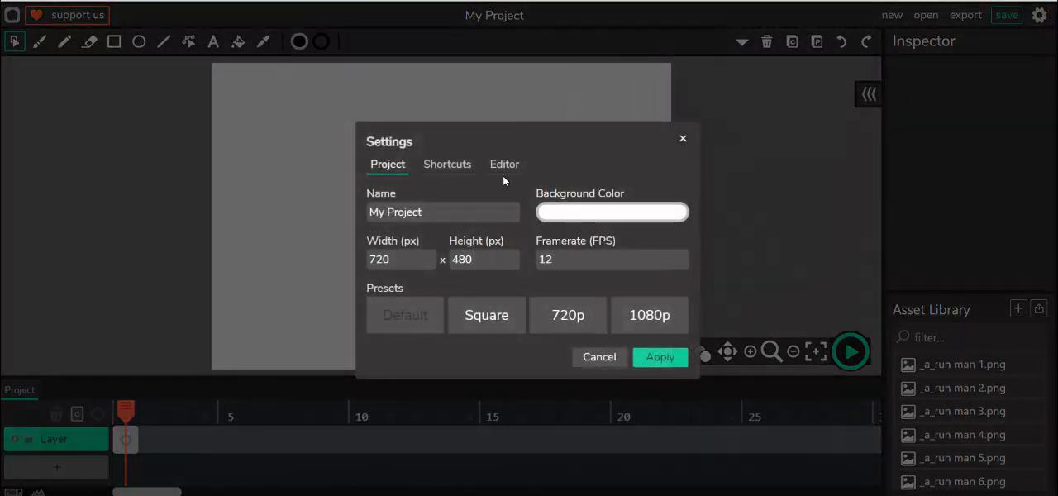
left_click(644, 318)
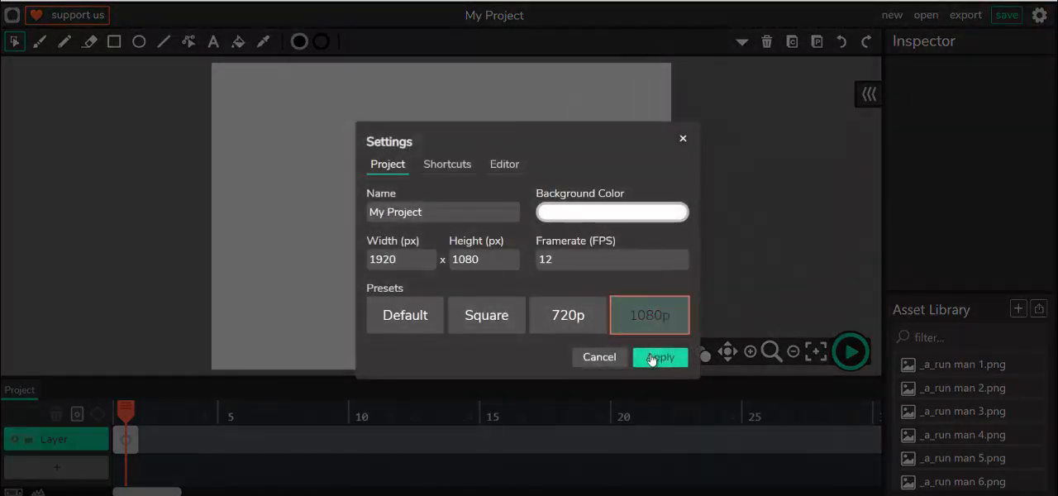
left_click_drag(453, 216, 262, 238)
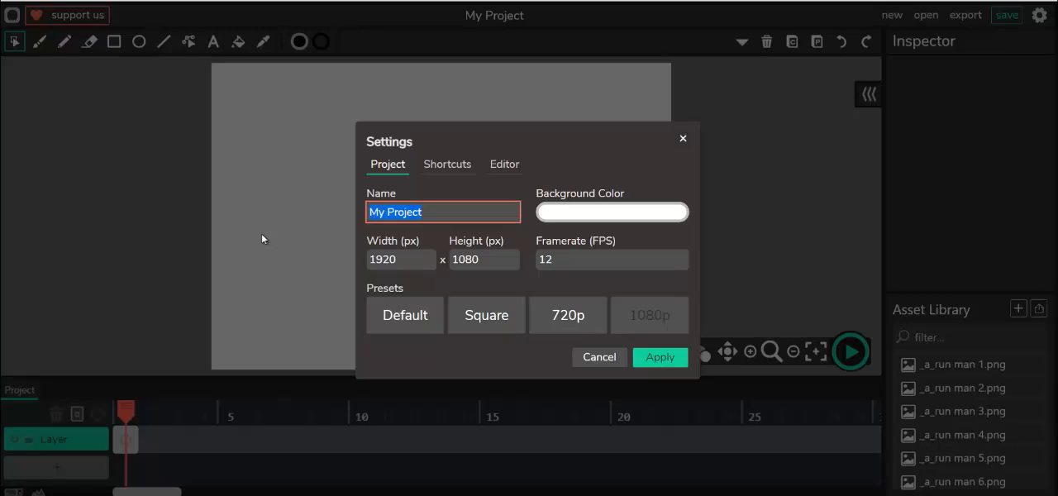
type("Running Man")
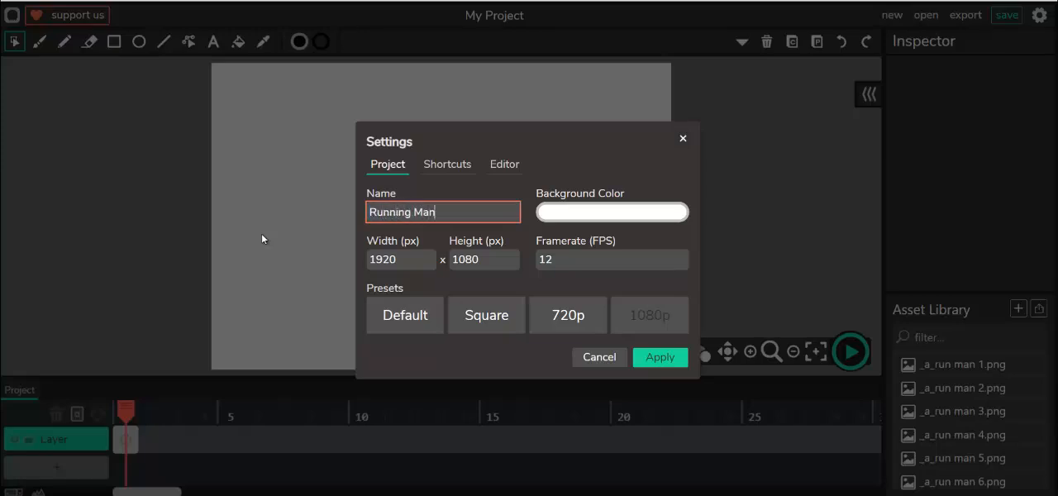
left_click(661, 357)
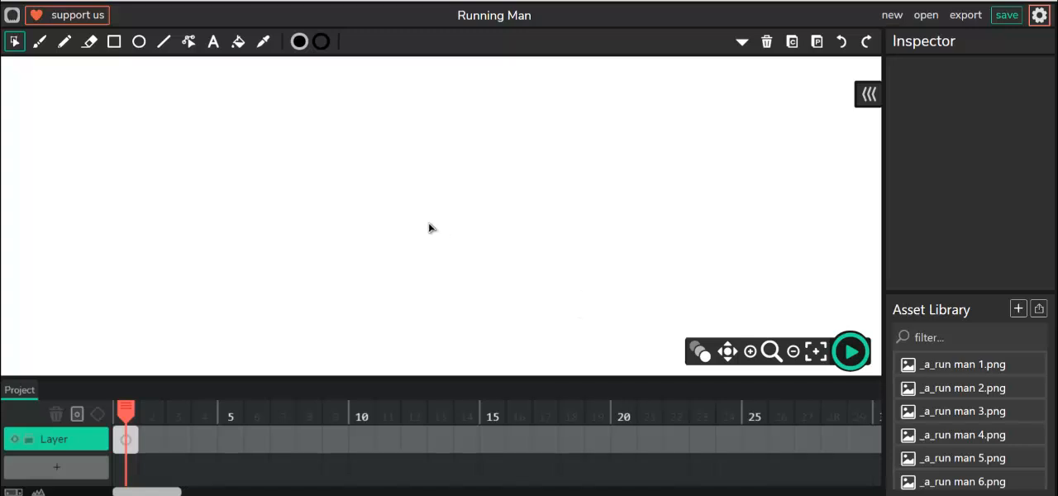
- Place _a_run man 1.png in frame 1 at the canvas's lower-left corner, at about X -10, Y 840
left_click(794, 352)
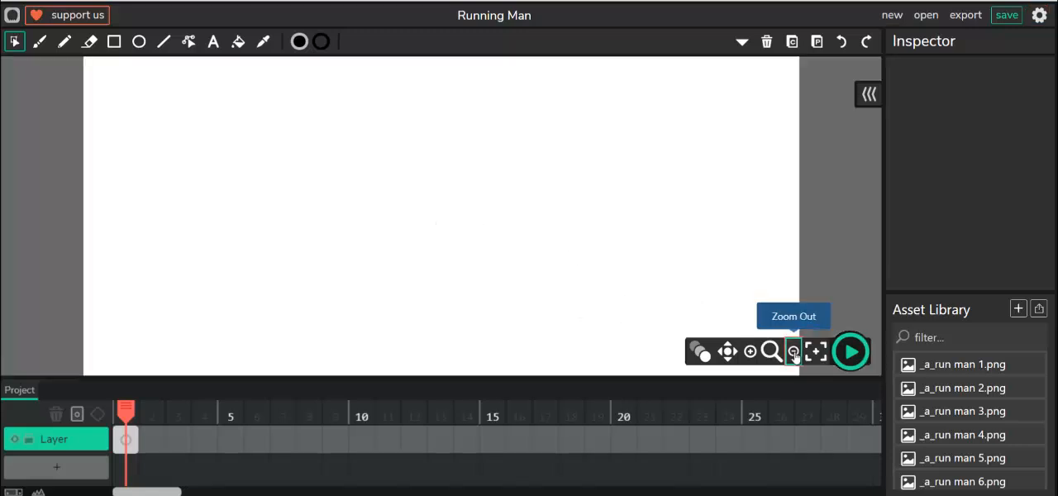
left_click(794, 352)
left_click(793, 352)
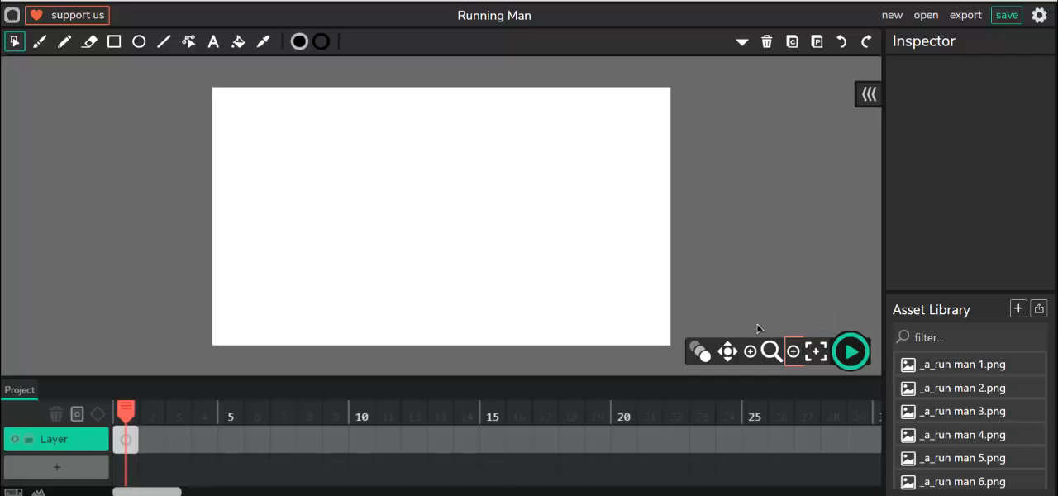
left_click(750, 351)
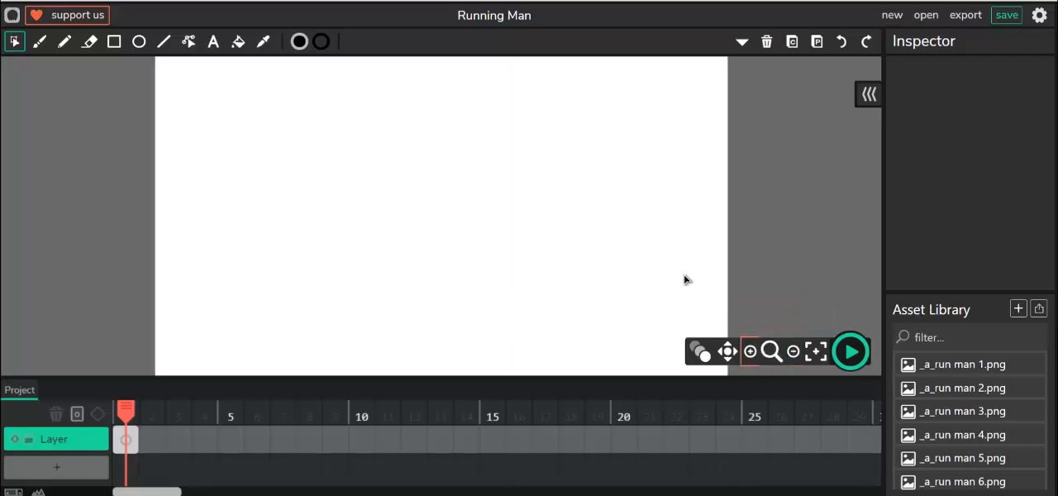
left_click(793, 352)
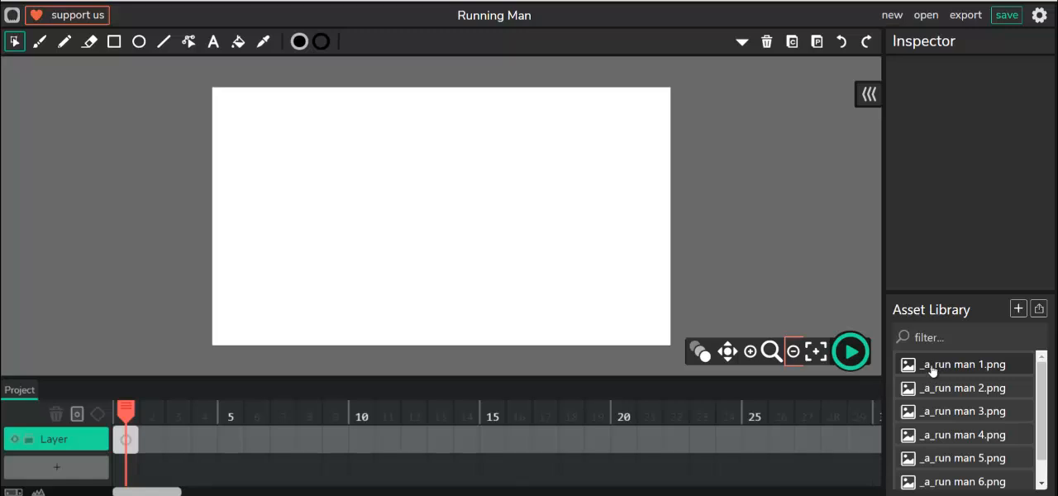
left_click_drag(938, 369, 233, 318)
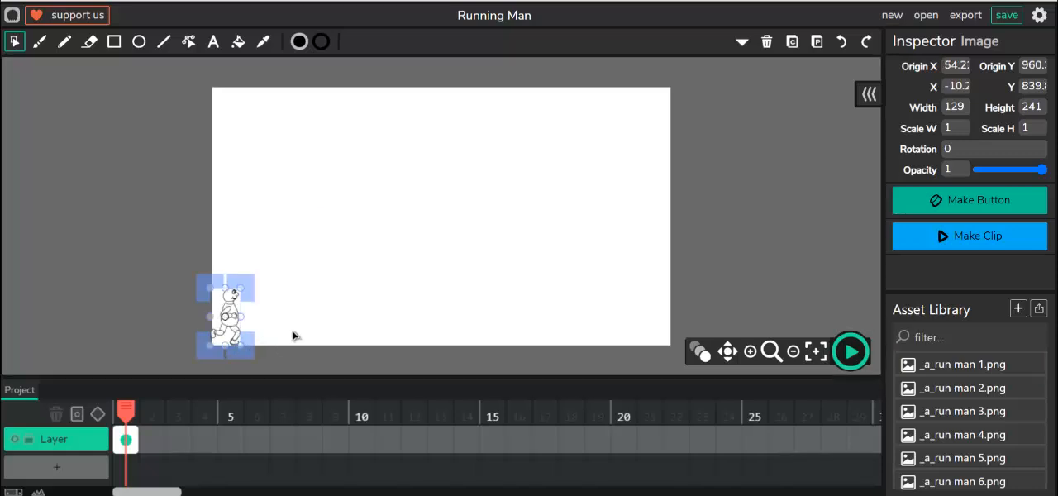
left_click(242, 358)
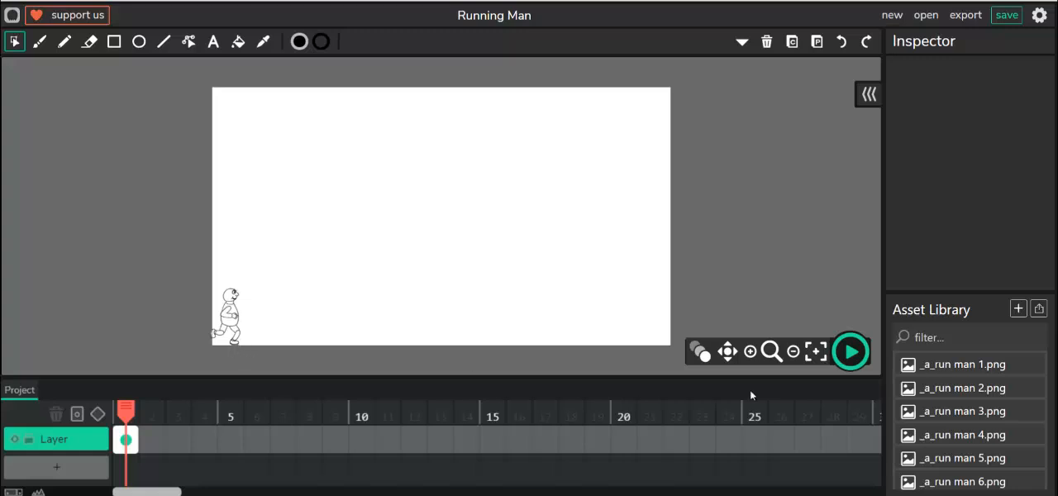
- Add frame 2, enable onion skinning and place _a_run man 2.png slightly ahead of the first figure, at about X 28, Y 845
left_click(750, 352)
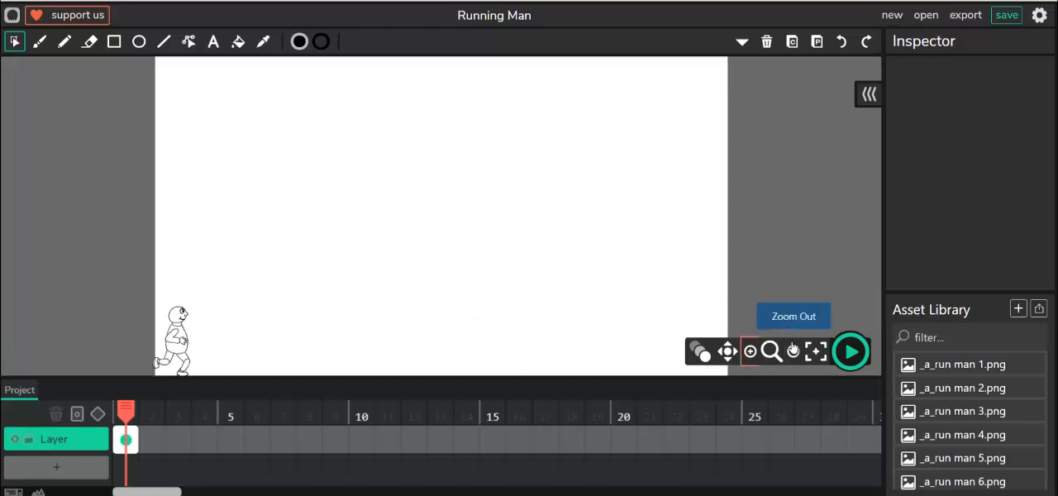
left_click(750, 352)
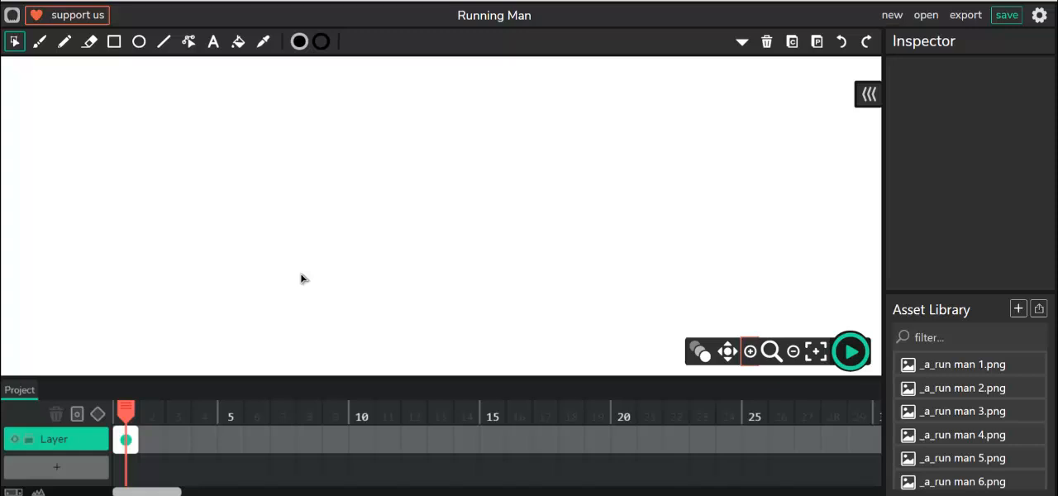
scroll(300, 274, "down", 2)
left_click_drag(199, 287, 246, 260)
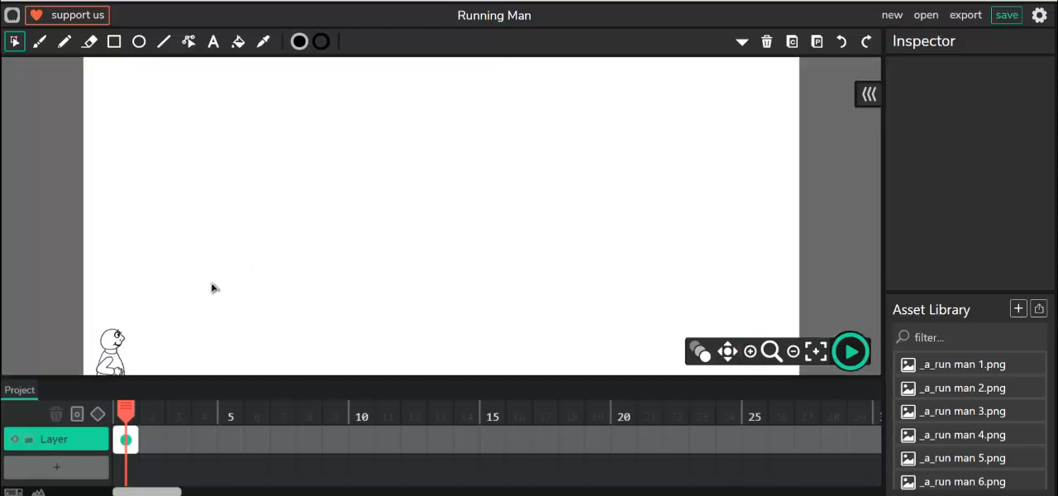
scroll(211, 289, "down", 1)
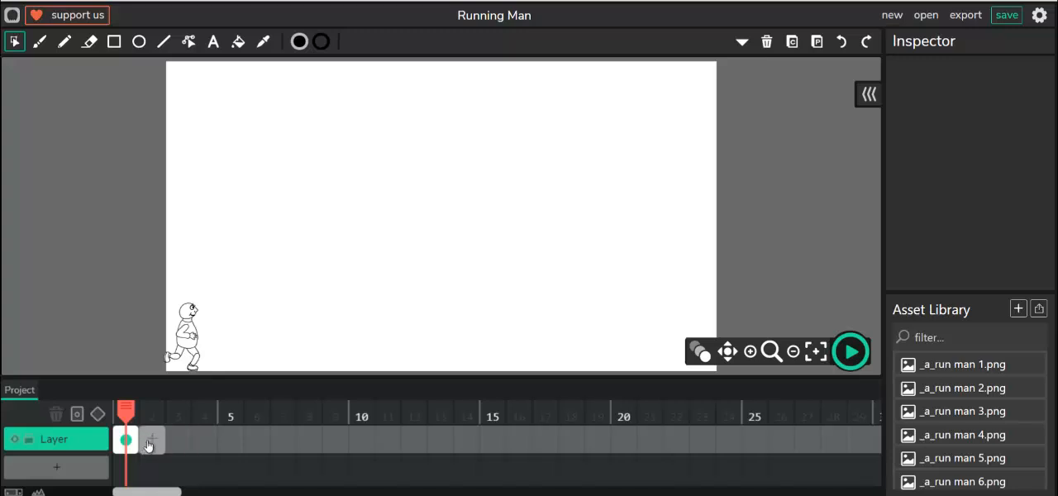
left_click(152, 440)
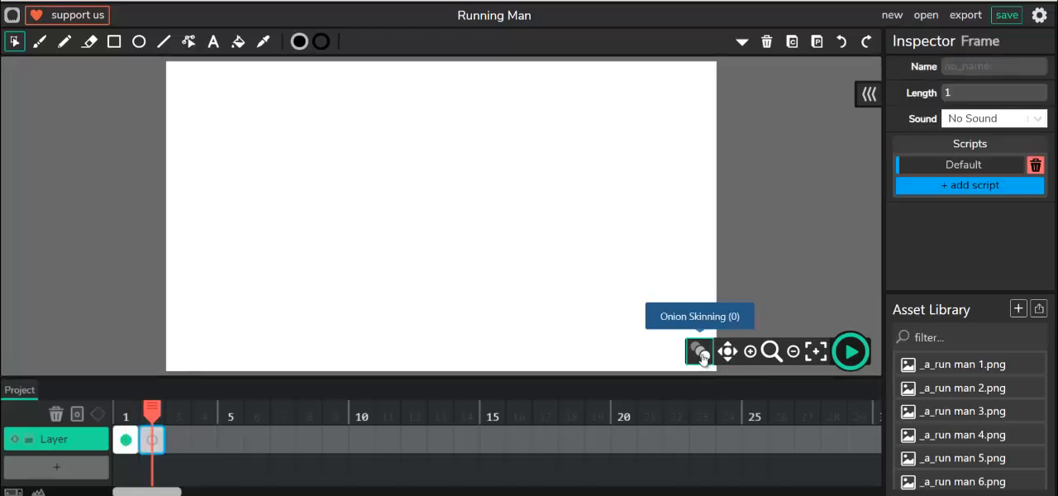
left_click(699, 351)
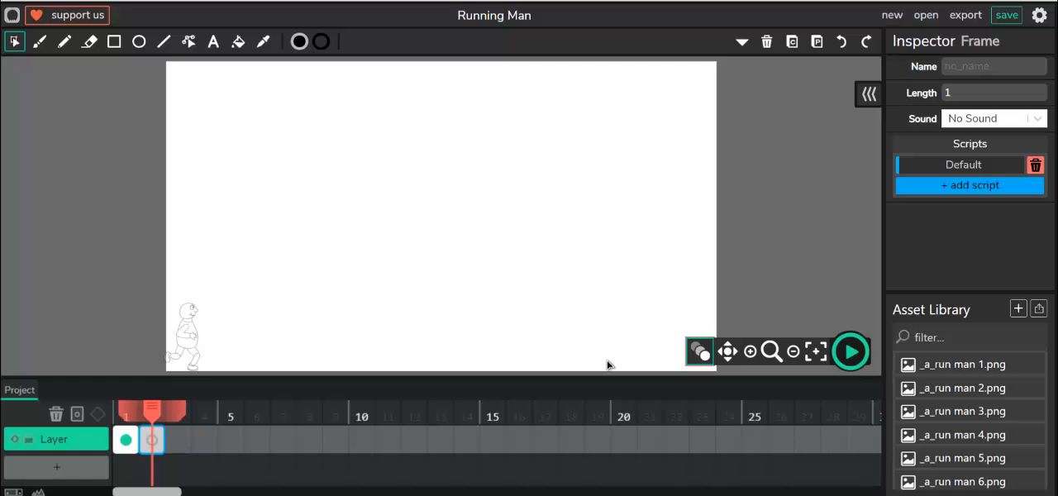
left_click_drag(956, 388, 198, 339)
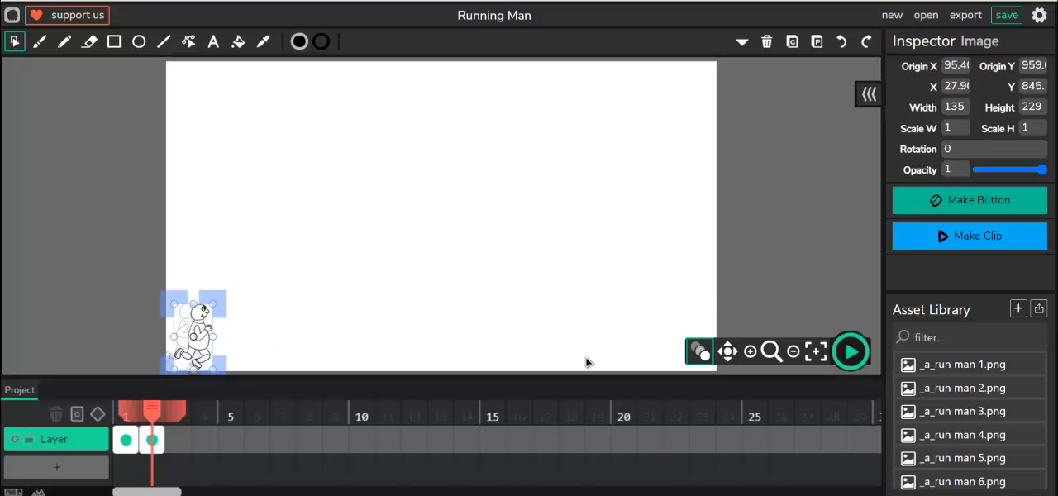
- Add frame 3 and place _a_run man 3.png just ahead of the previous figure, at about X 80, Y 851
left_click(178, 441)
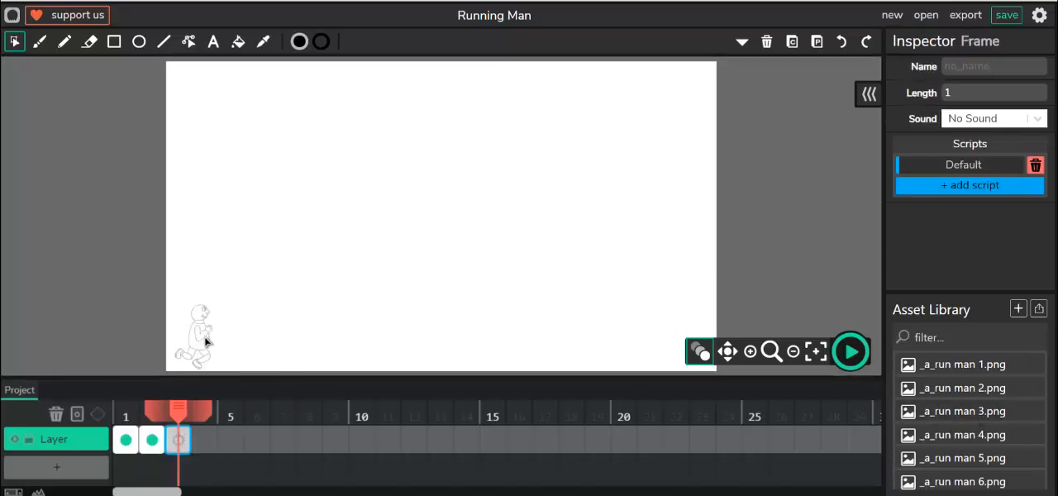
left_click_drag(971, 411, 246, 341)
left_click(240, 335)
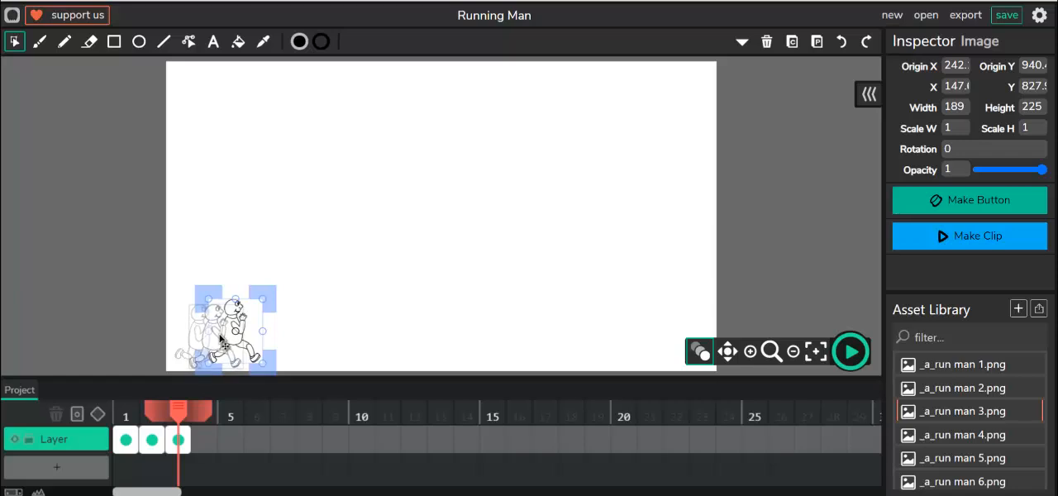
left_click_drag(221, 339, 202, 344)
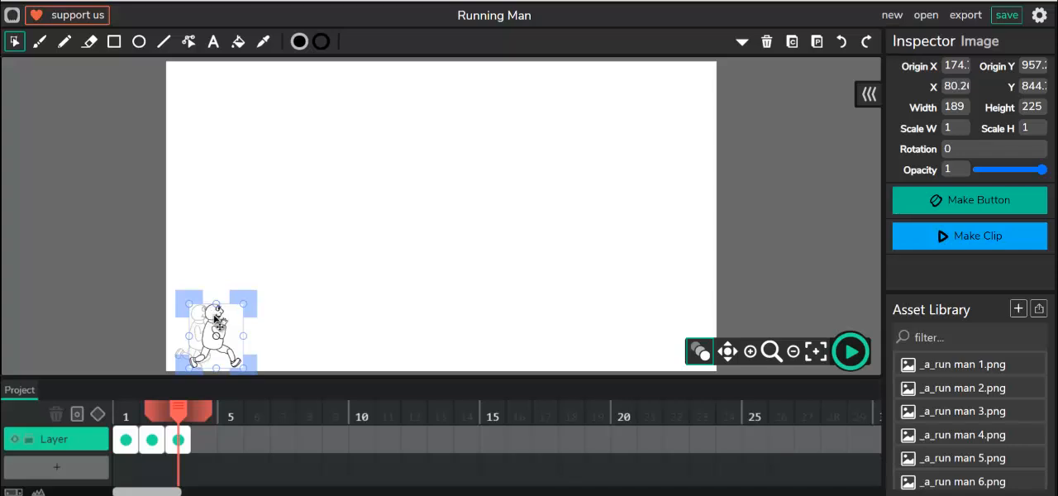
left_click_drag(214, 315, 214, 318)
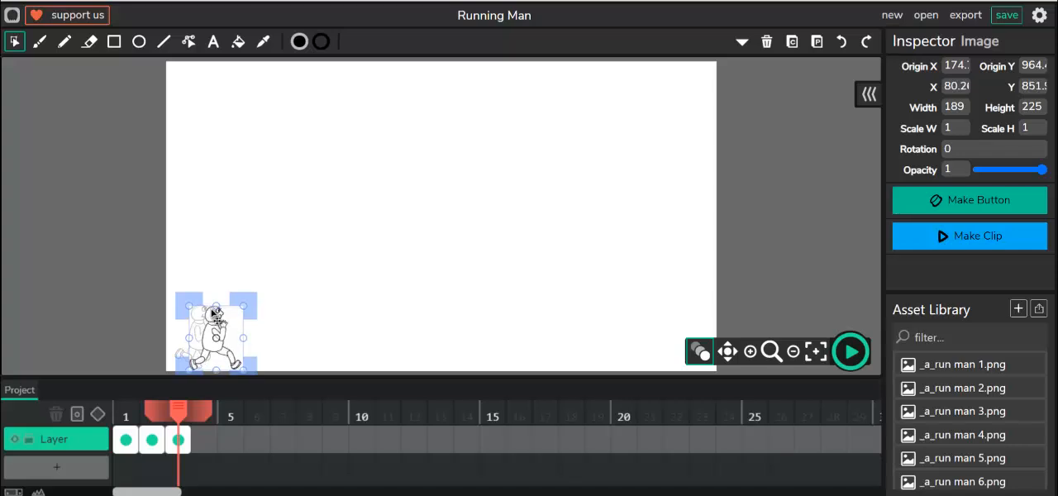
key("Up")
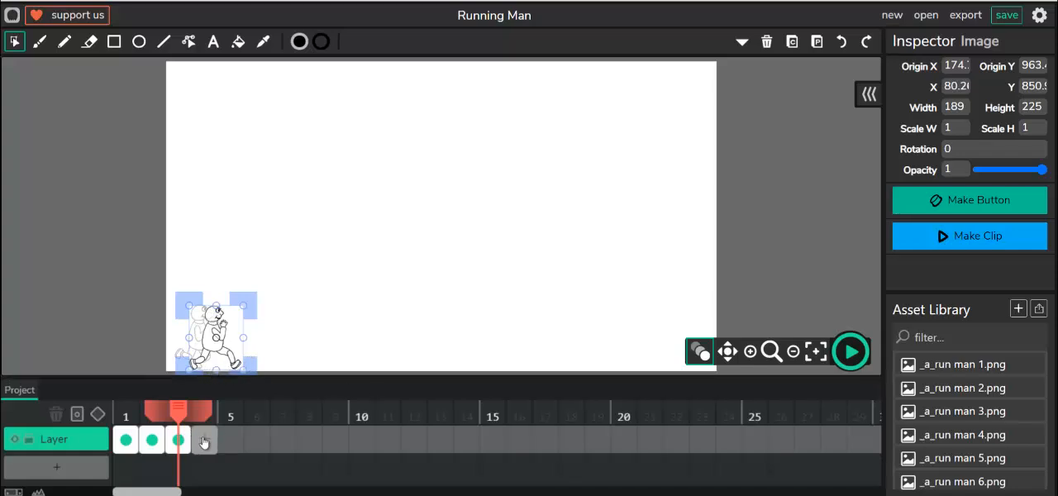
- Add frame 4 and place _a_run man 4.png just ahead of the previous figure, at about X 170, Y 848
left_click(205, 443)
left_click_drag(909, 436, 248, 340)
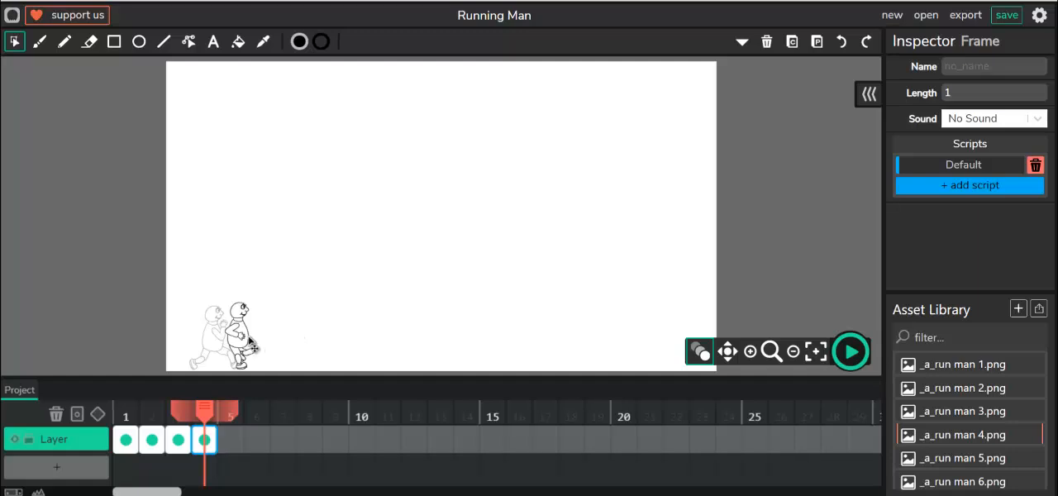
left_click(250, 343)
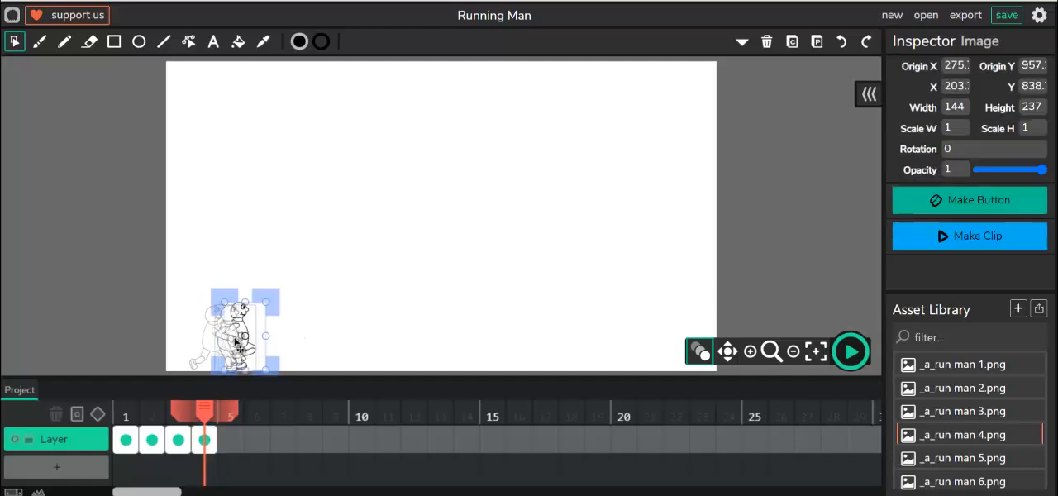
left_click_drag(236, 341, 227, 344)
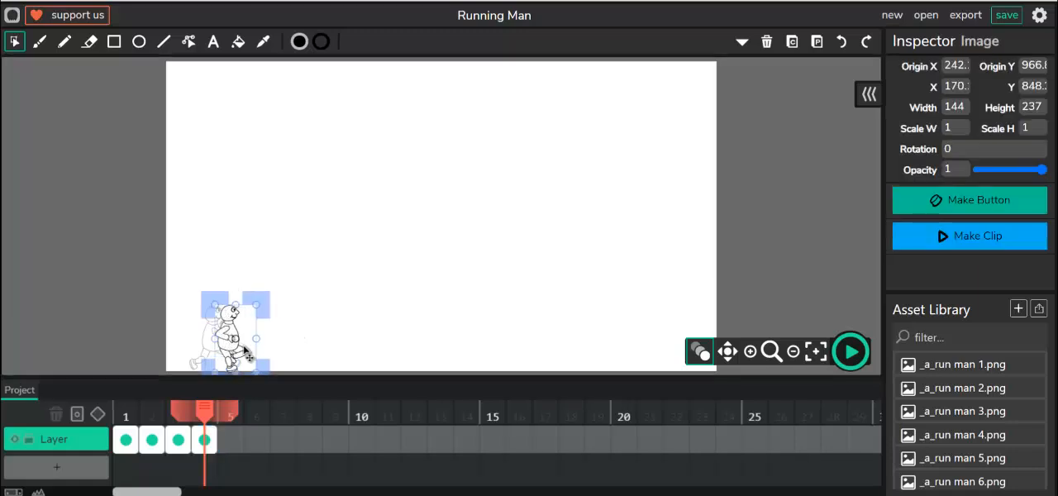
- Add frame 5 and place _a_run man 5.png slightly ahead of the figure in frame 4
left_click(231, 440)
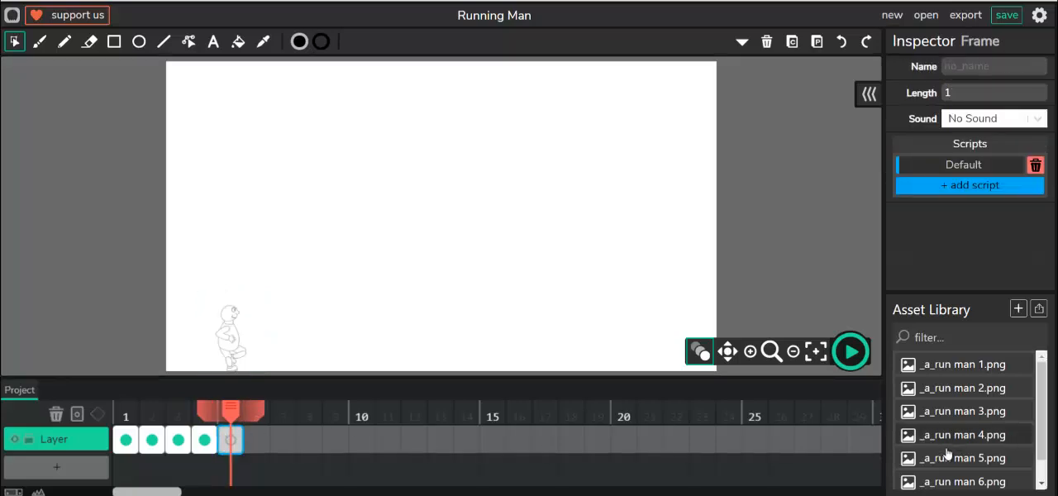
left_click_drag(938, 458, 278, 347)
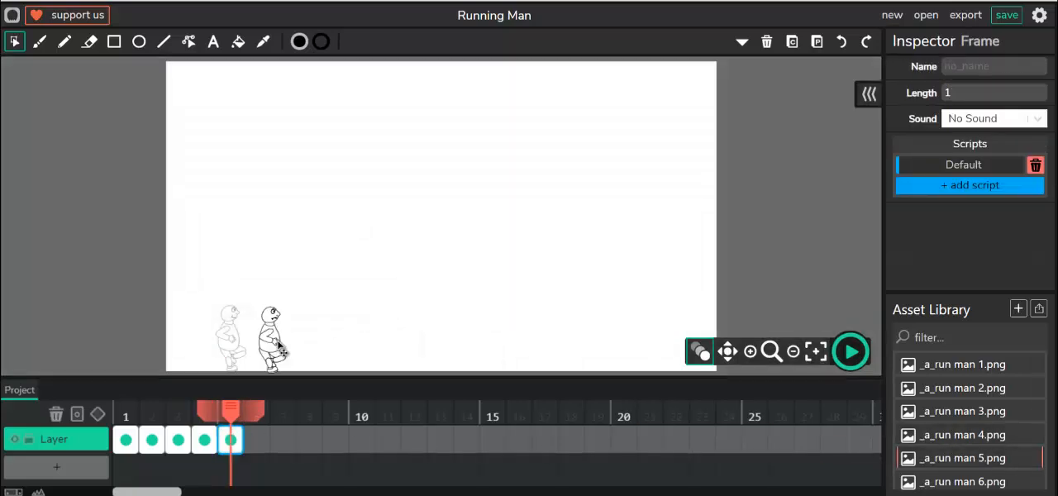
left_click(277, 347)
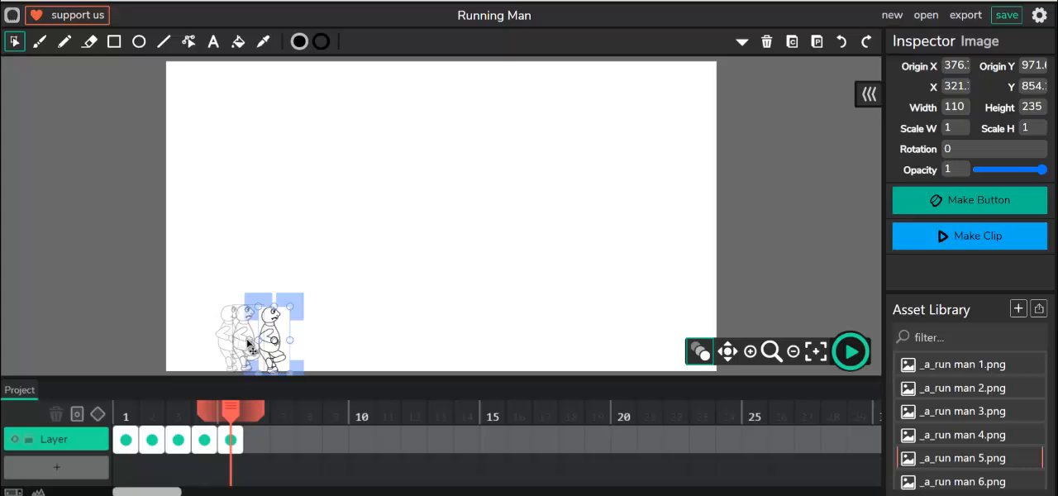
left_click_drag(248, 343, 222, 340)
- Add frame 6 and place _a_run man 6.png just ahead of the previous figure, at about X 282, Y 848
left_click(257, 439)
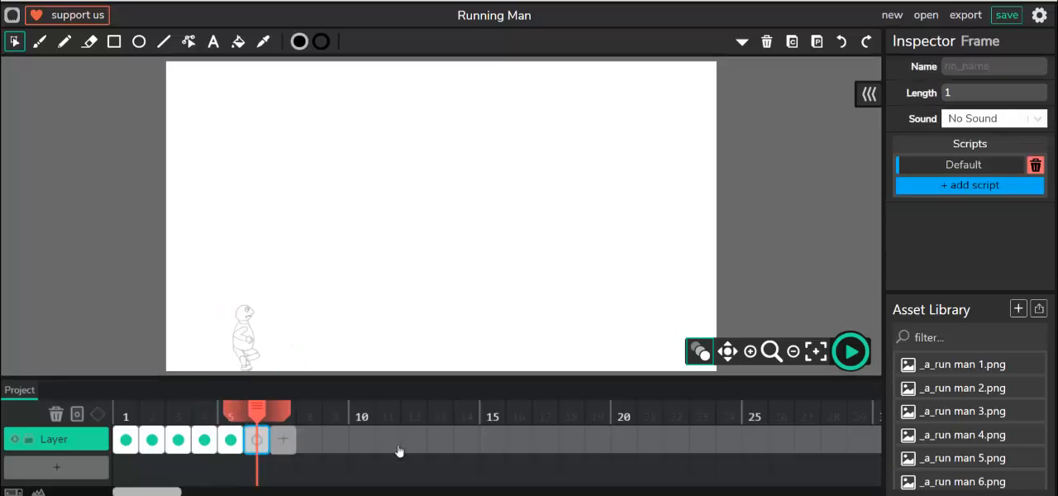
left_click_drag(971, 479, 285, 344)
left_click(285, 344)
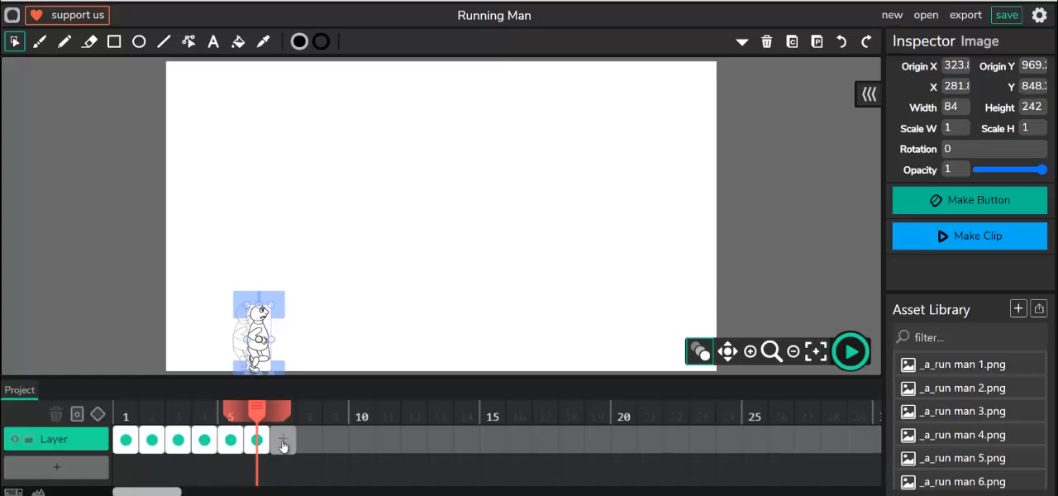
- Add frame 7 and place _a_run man 7.png just ahead of the previous figure, at about X 308, Y 846
left_click(283, 440)
scroll(992, 480, "down", 1)
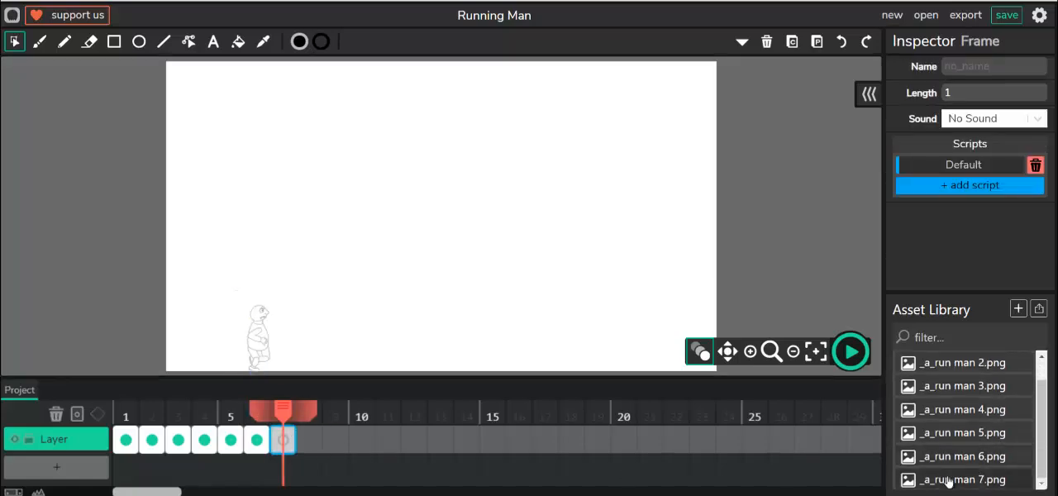
left_click_drag(942, 480, 262, 353)
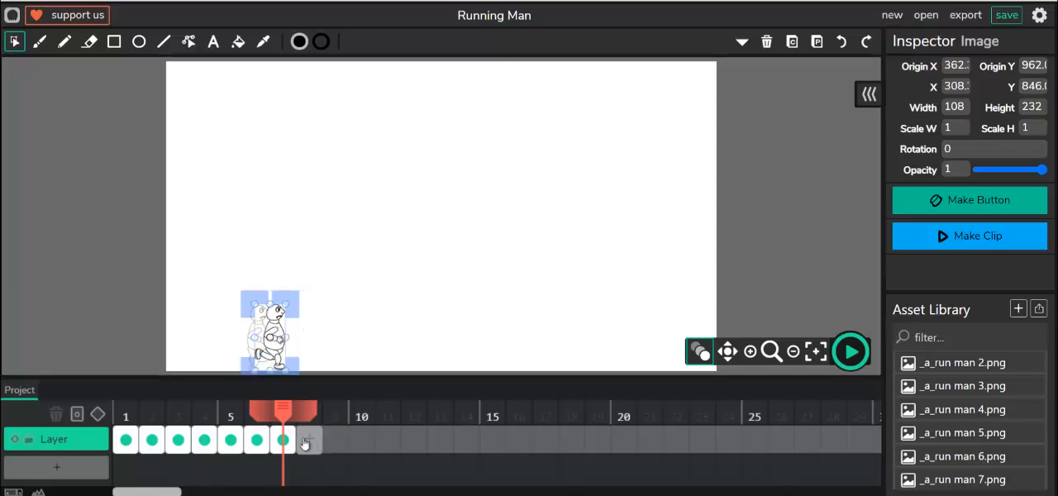
- Add frame 8 with _a_run man 1.png just ahead of the previous figure, and frame 9 with _a_run man 2.png at about X 413, Y 845
left_click(304, 440)
scroll(1003, 401, "up", 1)
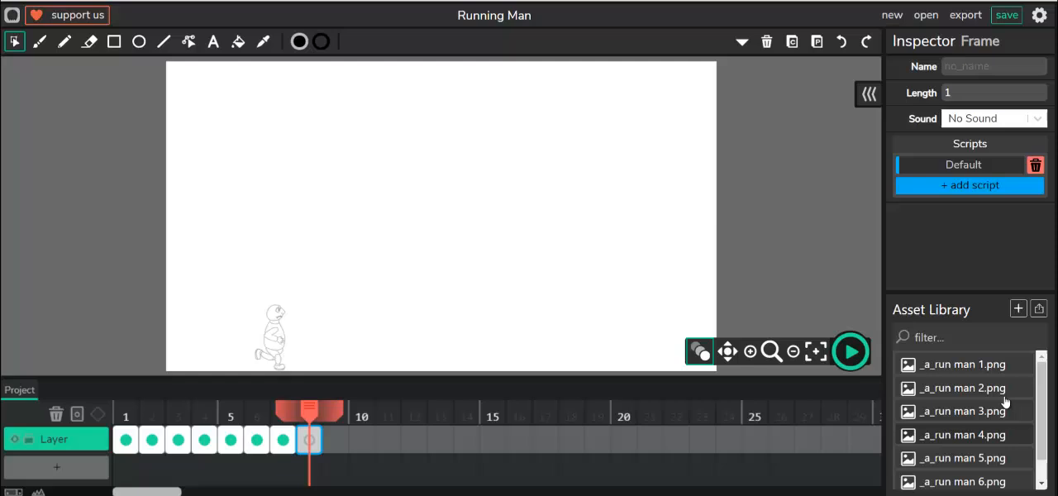
left_click(955, 366)
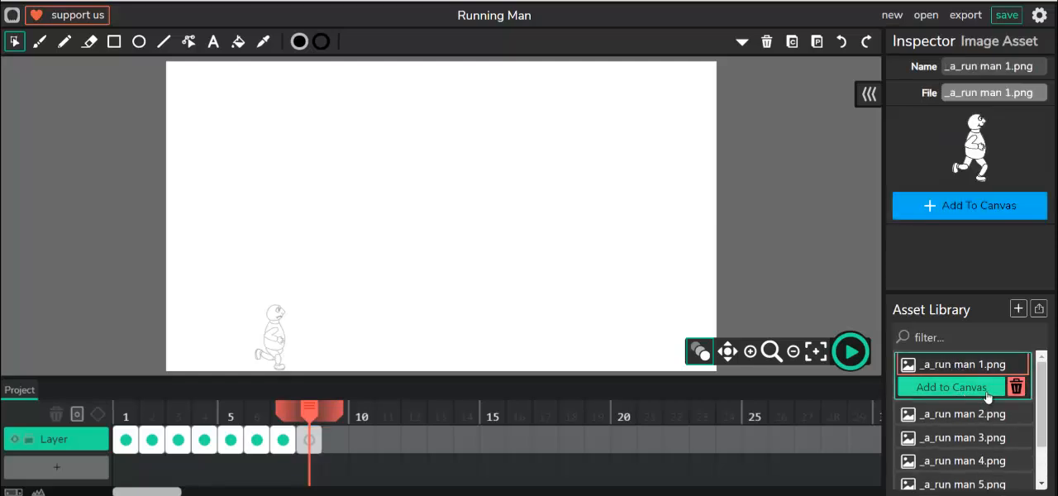
left_click_drag(962, 364, 292, 336)
left_click(335, 439)
left_click_drag(909, 387, 311, 338)
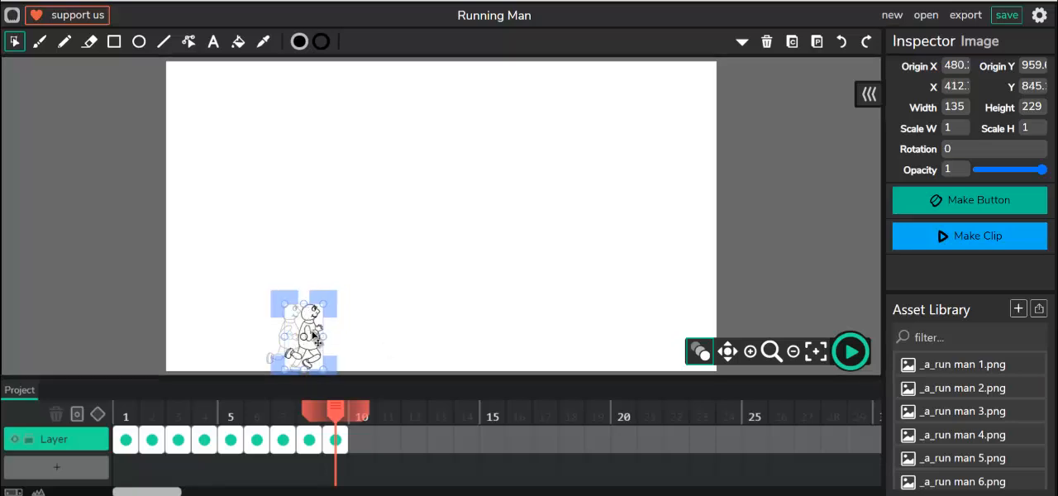
- Add frame 10 and place _a_run man 3.png just ahead of the previous figure, at about X 475, Y 854
left_click(359, 439)
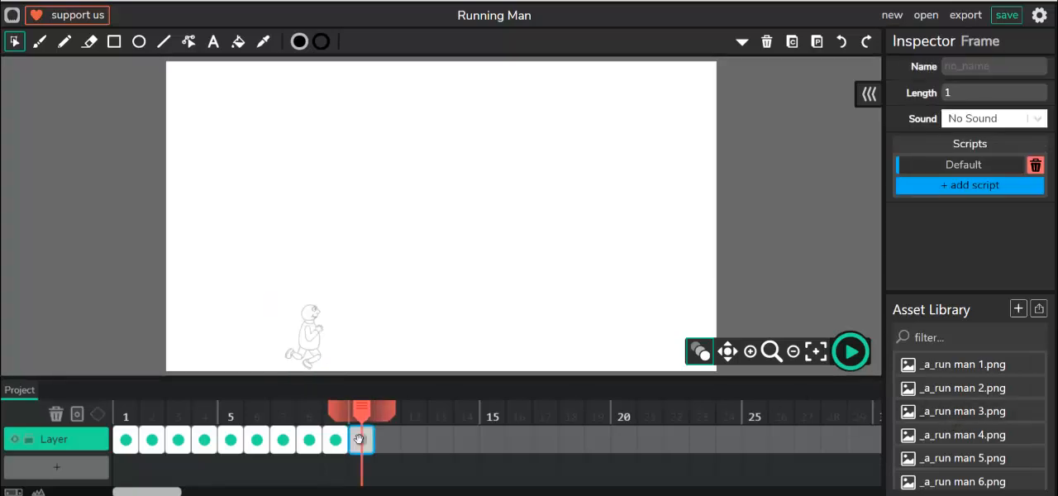
left_click_drag(963, 413, 330, 339)
left_click(331, 340)
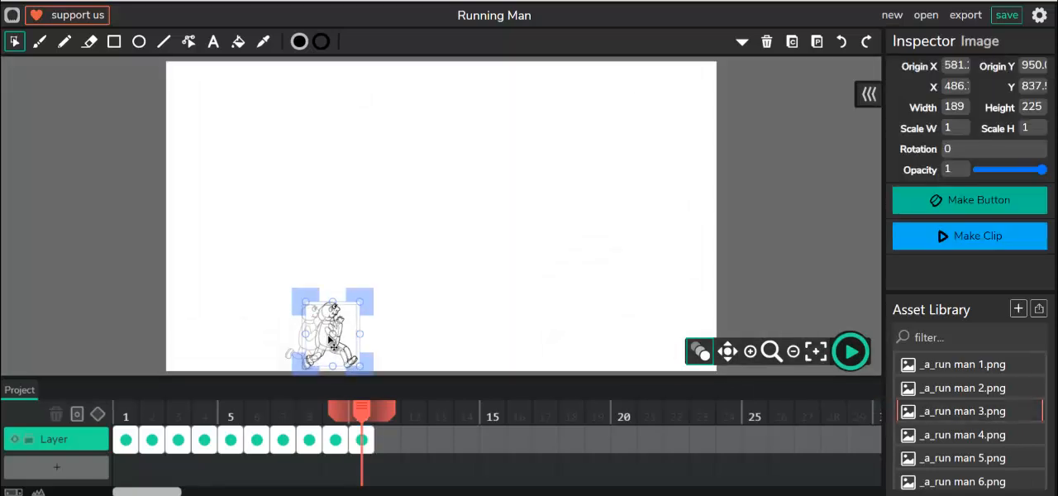
left_click_drag(329, 339, 324, 347)
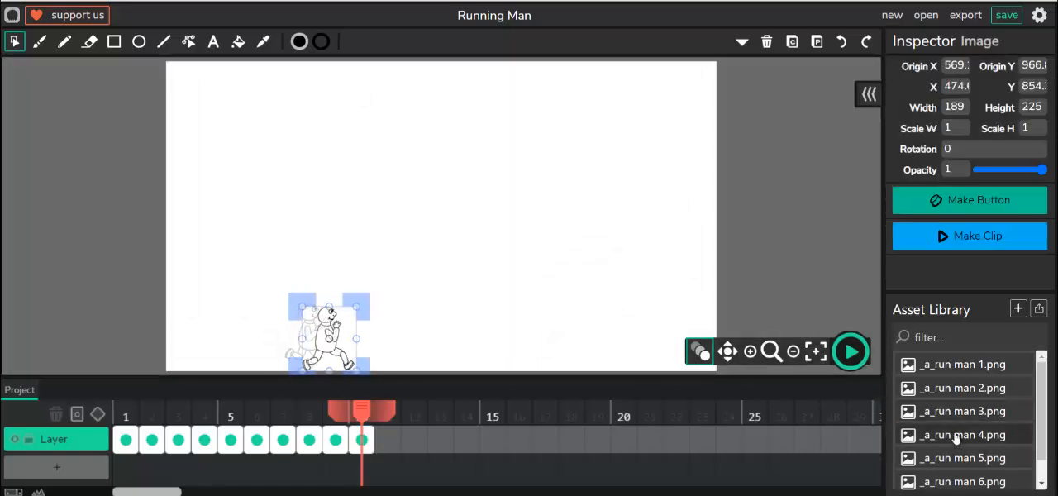
- Add frame 11 and place _a_run man 4.png just ahead of the previous figure, at about X 567, Y 853
left_click(384, 437)
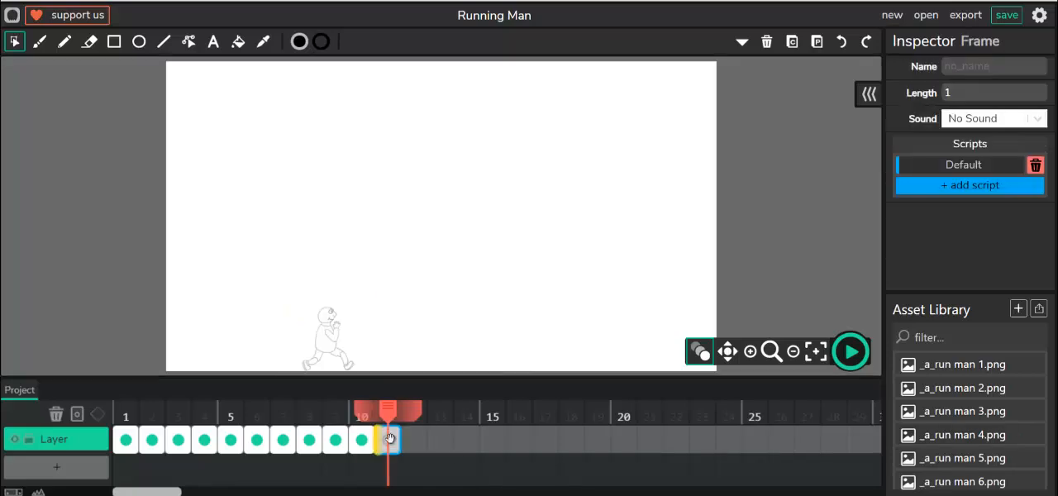
left_click_drag(911, 437, 374, 344)
left_click(366, 343)
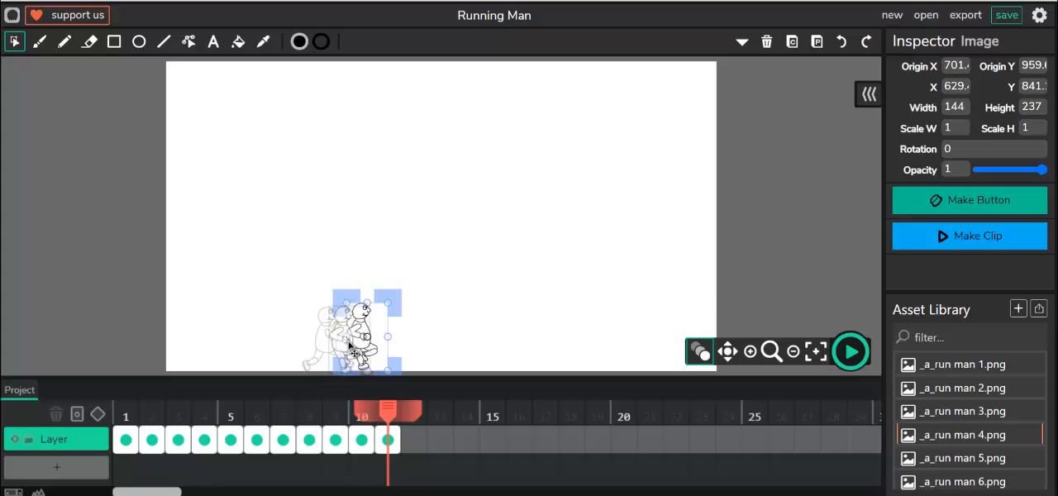
- Add frame 12 and place _a_run man 5.png just ahead of the previous figure, at about X 634, Y 847
left_click(414, 439)
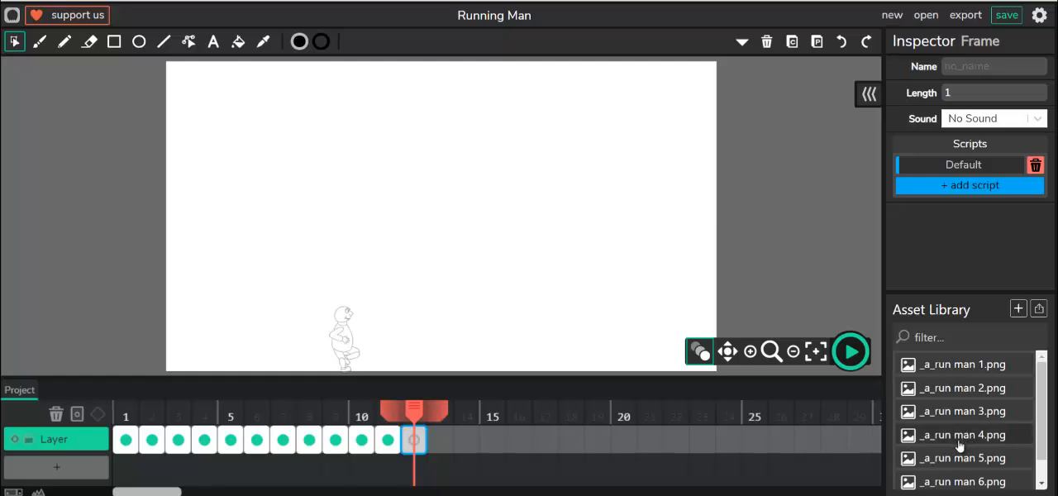
left_click_drag(950, 459, 368, 346)
left_click(367, 339)
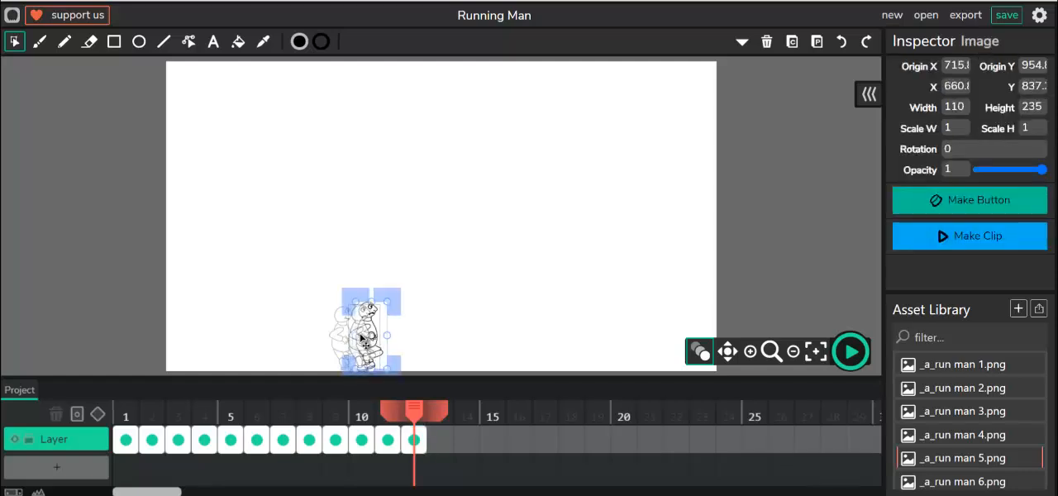
left_click_drag(370, 334, 362, 337)
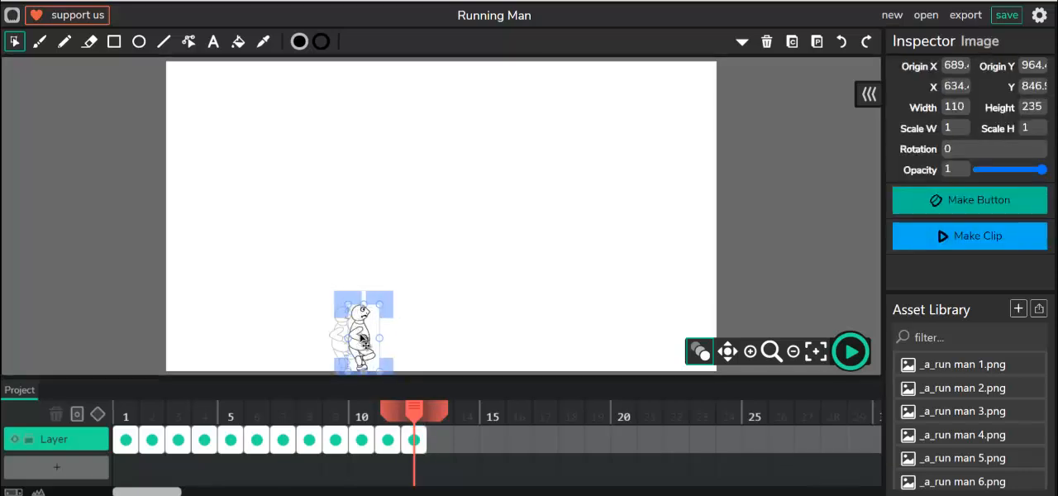
- Add frame 13 and place _a_run man 6.png just ahead of the previous figure, at about X 690, Y 843
left_click(440, 439)
left_click_drag(967, 479, 378, 335)
left_click(382, 341)
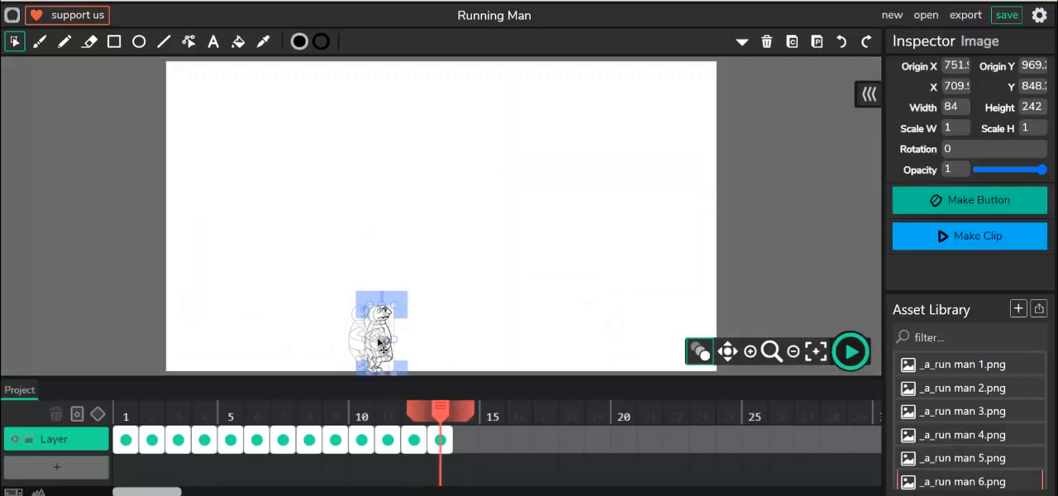
left_click_drag(380, 339, 375, 337)
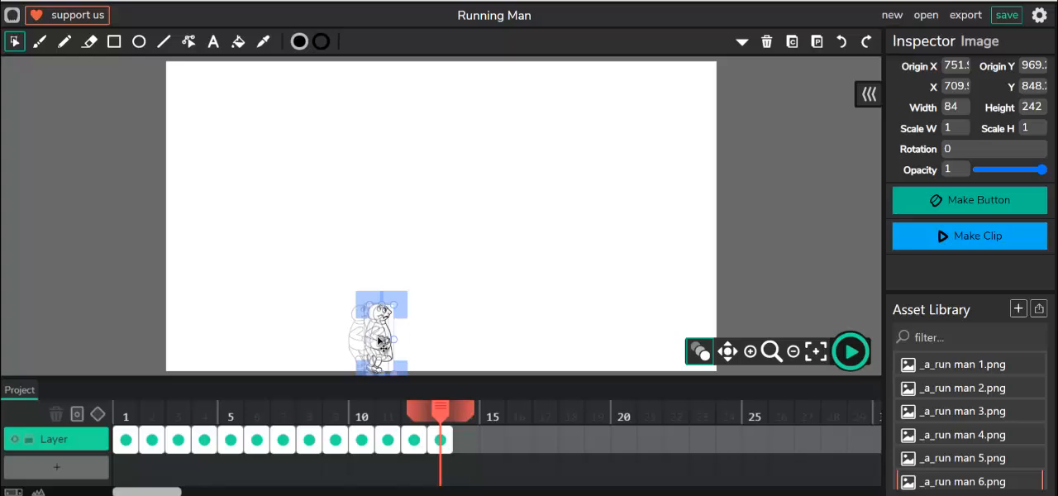
- Add frame 14 with _a_run man 7.png just ahead of the previous figure, and preview the animation so far
left_click(466, 444)
scroll(1006, 441, "down", 1)
left_click_drag(958, 479, 401, 339)
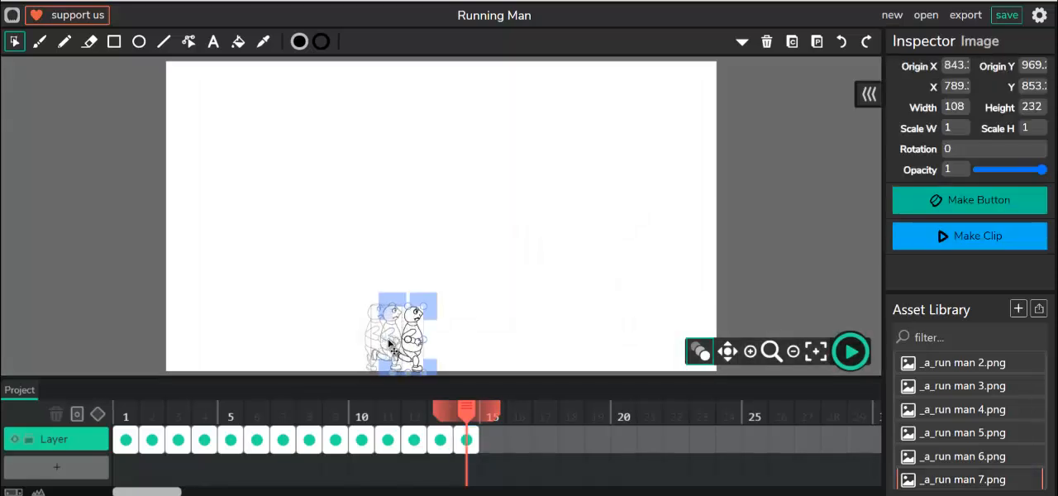
left_click_drag(393, 346, 371, 345)
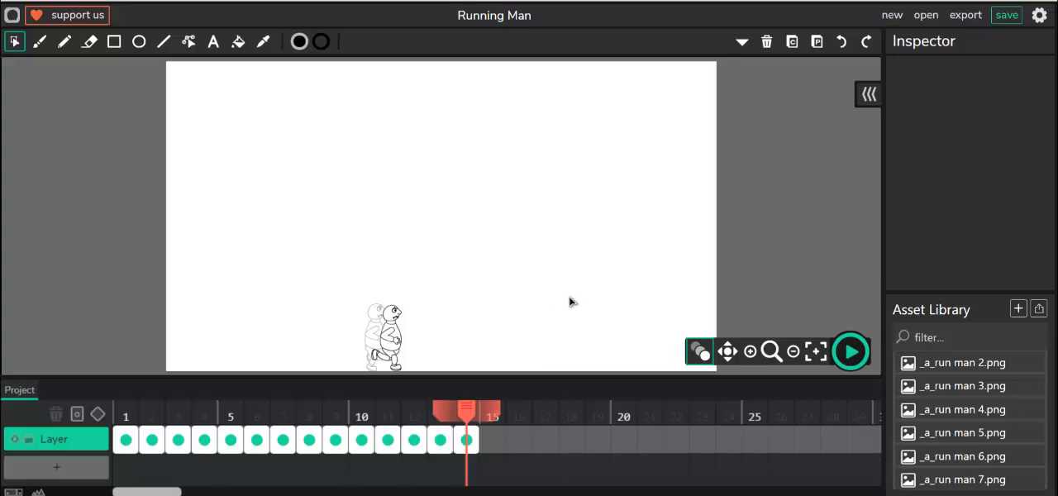
left_click(858, 357)
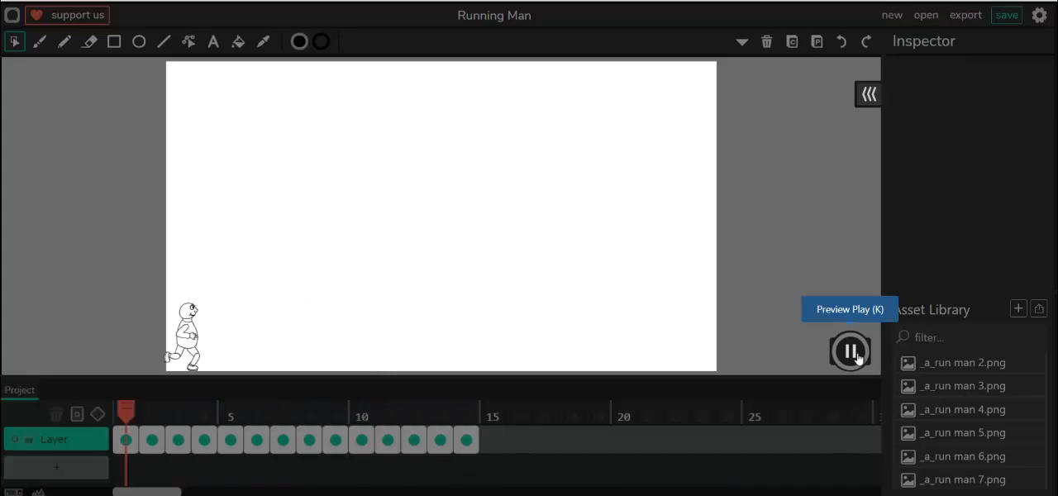
left_click(858, 357)
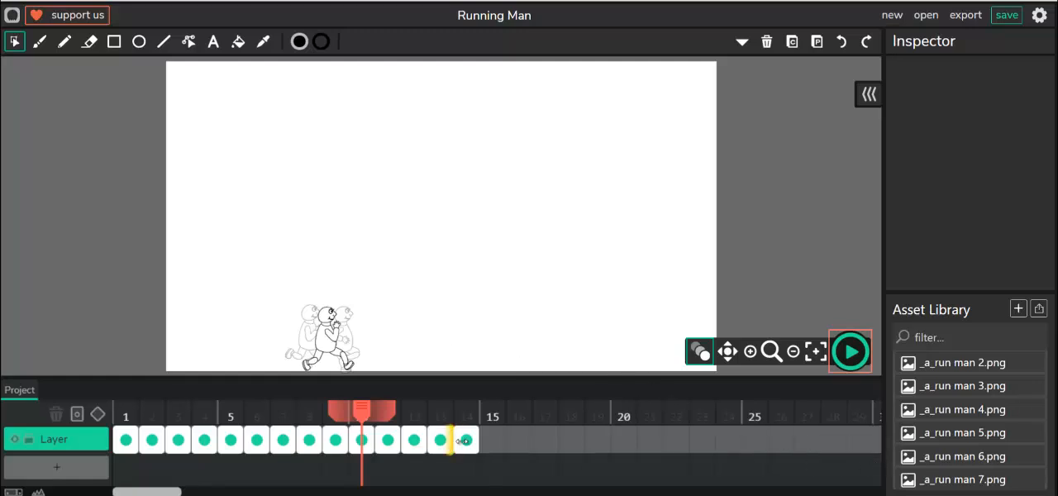
- Add frame 15 with _a_run man 1.png at about X 757, Y 844, and frame 16 with _a_run man 2.png just ahead of it
left_click(492, 446)
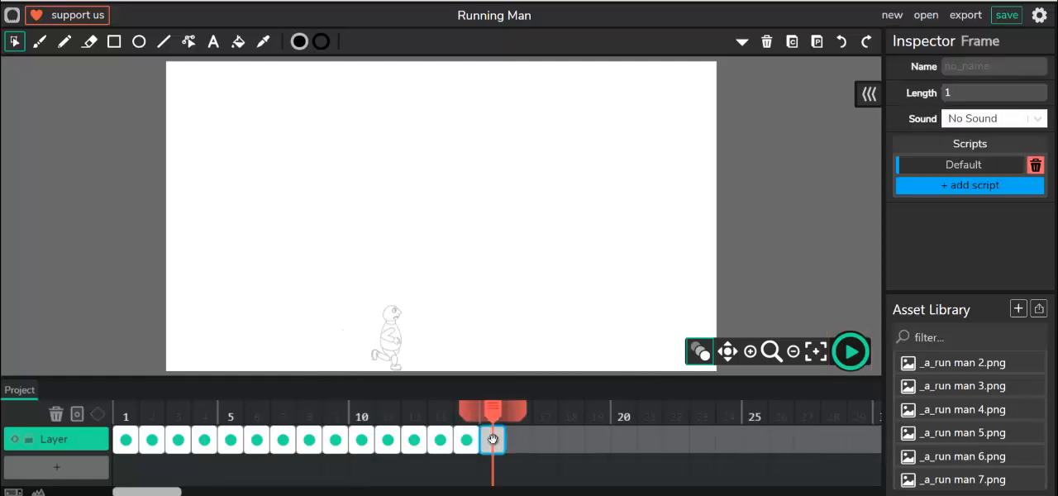
scroll(964, 371, "up", 1)
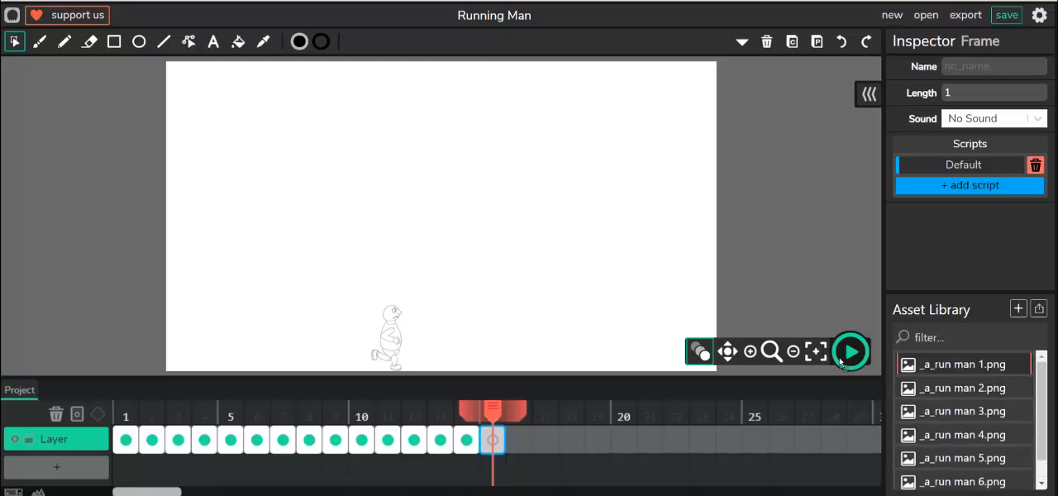
left_click_drag(950, 364, 384, 325)
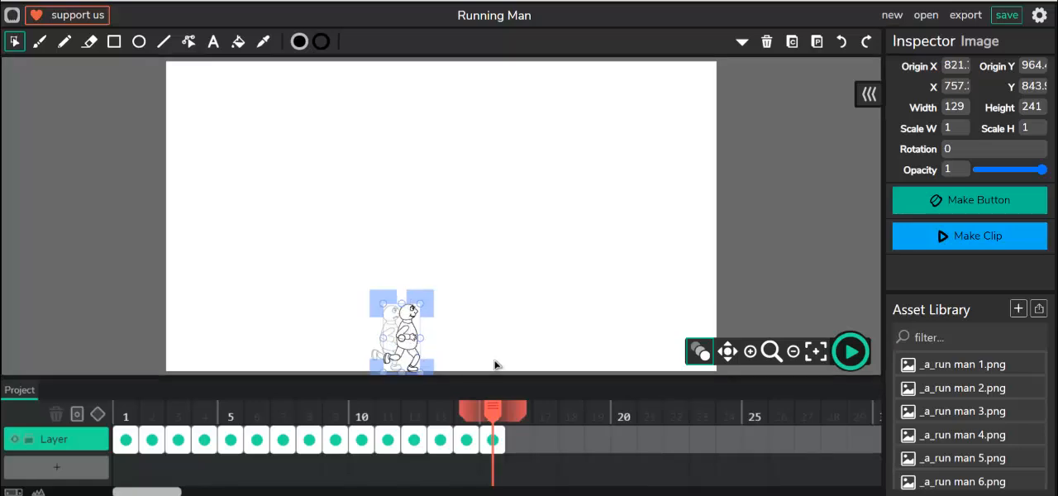
left_click(518, 439)
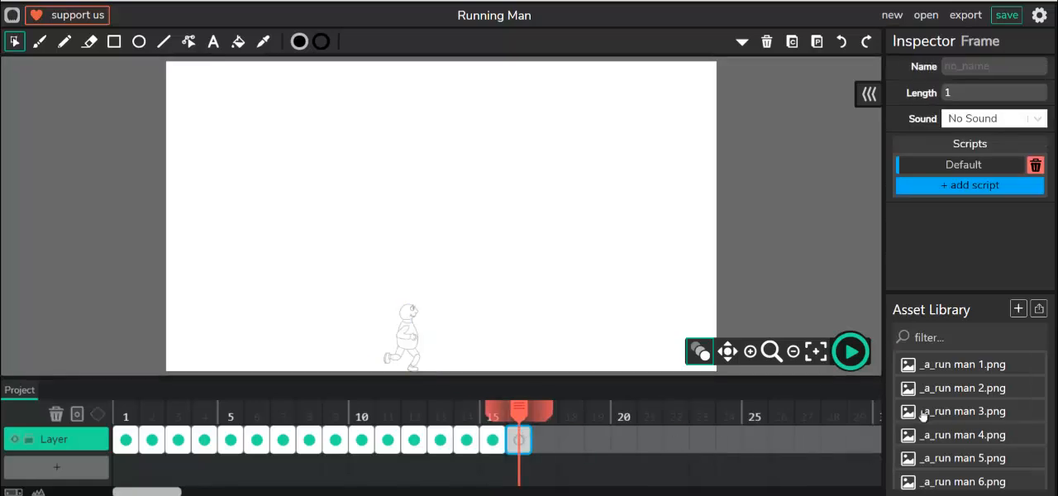
left_click_drag(918, 388, 430, 339)
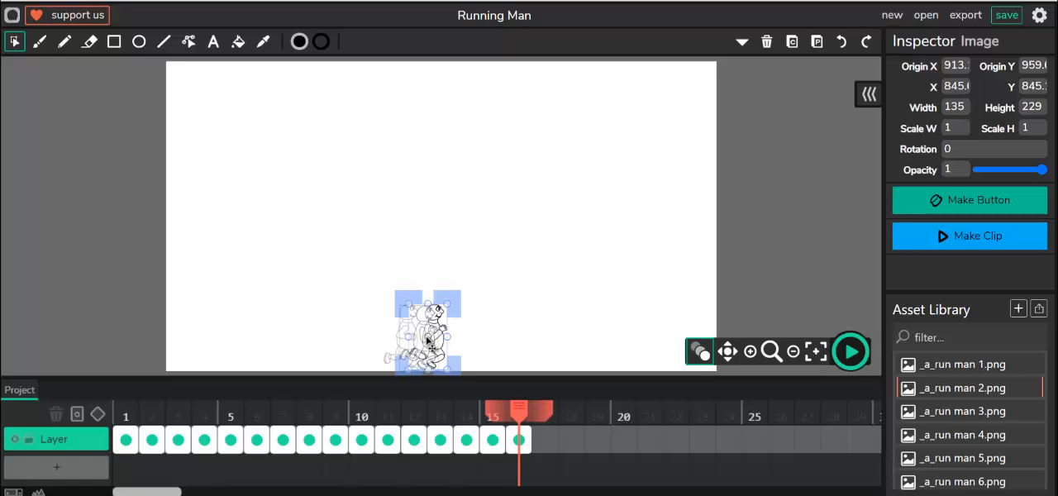
- Add frame 17 and place _a_run man 3.png just ahead of the previous figure, at about X 876, Y 850
left_click(544, 438)
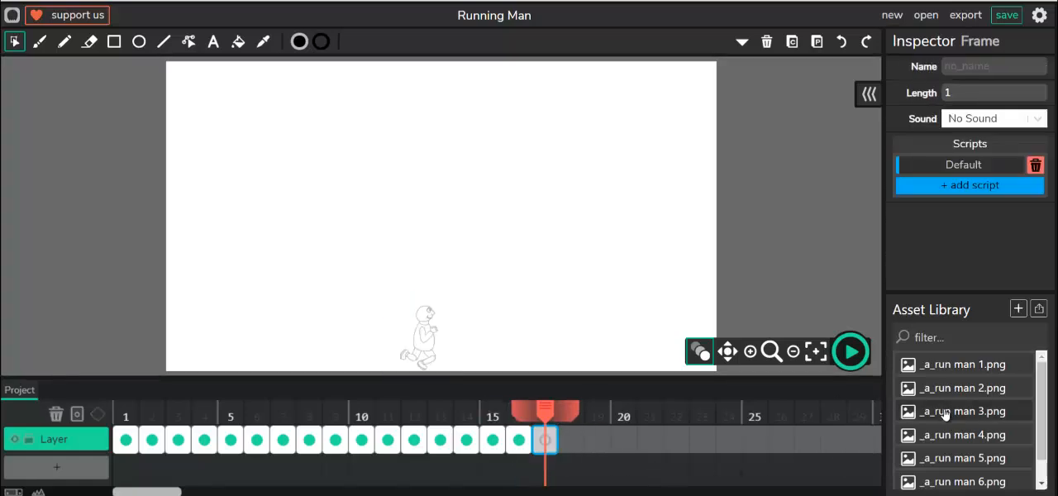
left_click_drag(945, 414, 446, 339)
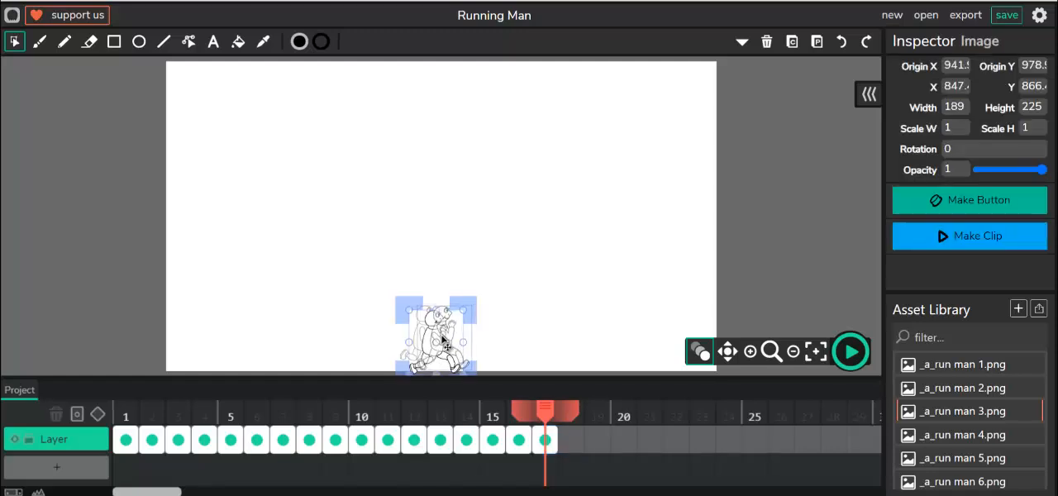
left_click_drag(444, 339, 452, 335)
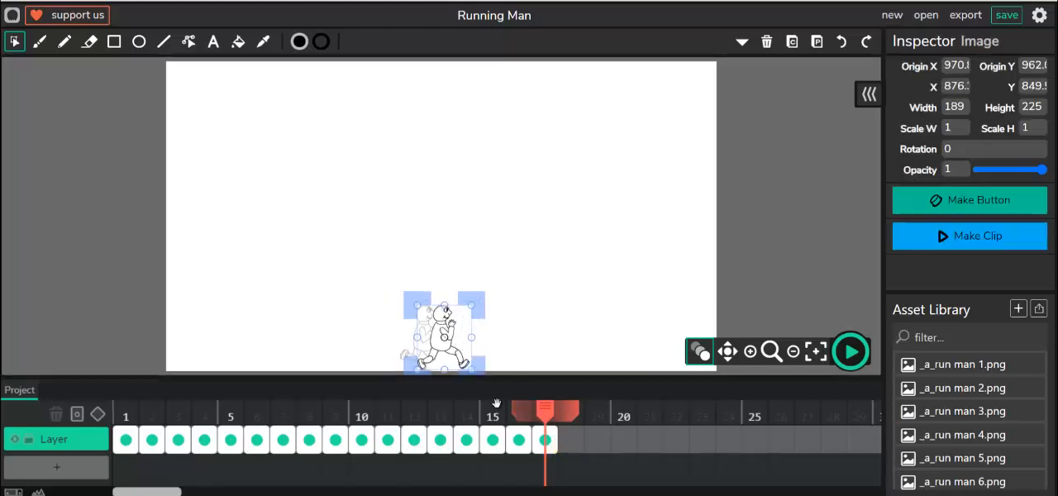
- Add frame 18 and place _a_run man 4.png just ahead of the previous figure, nudged up to about X 966, Y 848
double_click(571, 439)
left_click_drag(997, 434, 437, 340)
left_click(475, 342)
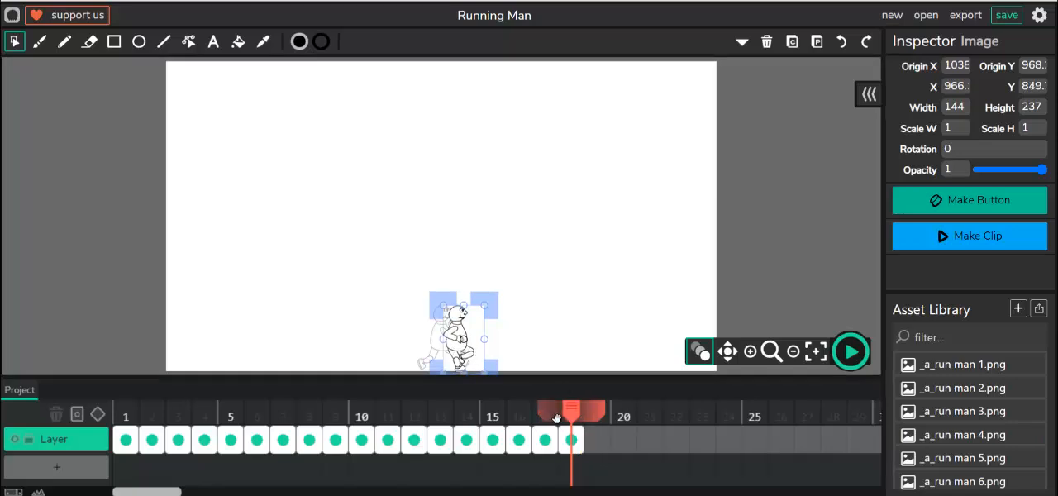
key("Up")
key("Up")
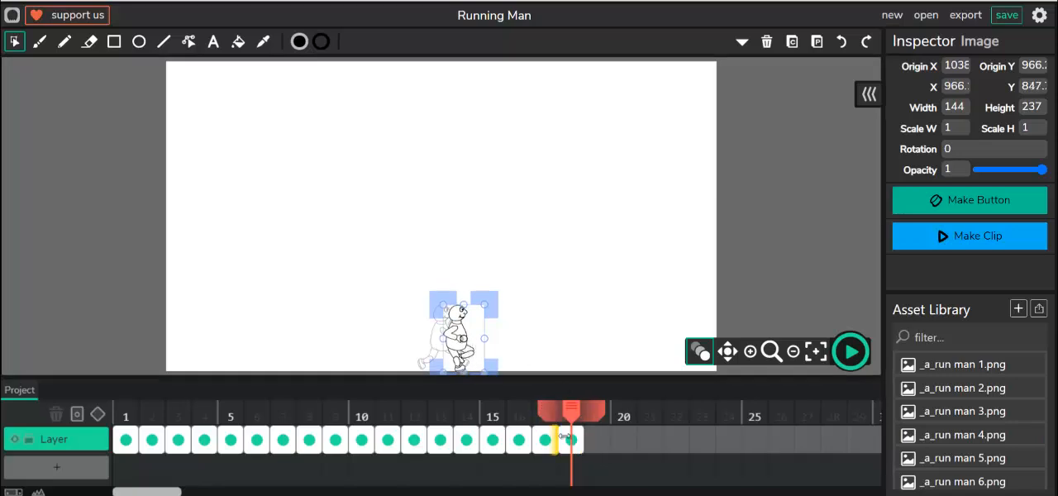
- Add frame 19 and place _a_run man 5.png just ahead of the figure in frame 18
left_click(597, 440)
left_click_drag(939, 460, 474, 333)
left_click(482, 338)
- Add frame 20 and place _a_run man 6.png slightly ahead of the figure in frame 19
left_click(623, 439)
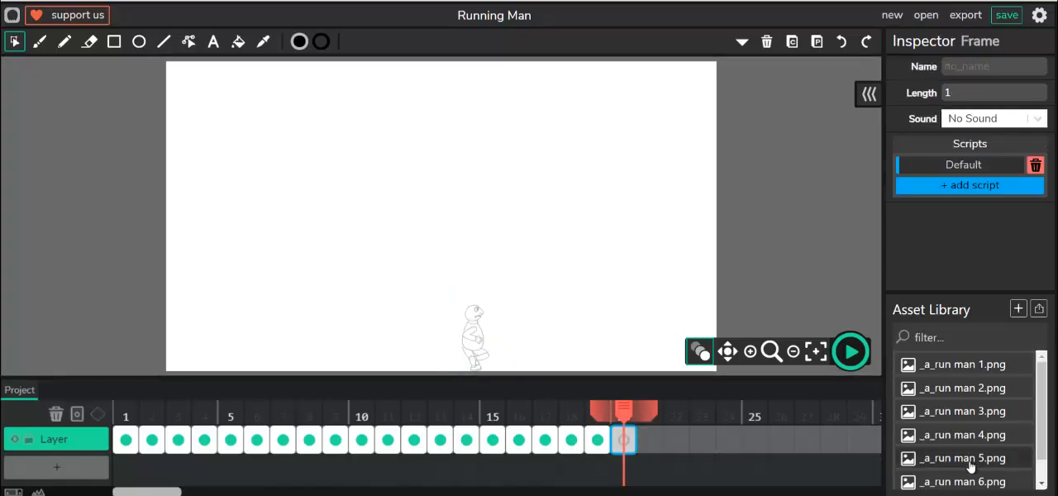
left_click_drag(964, 481, 496, 340)
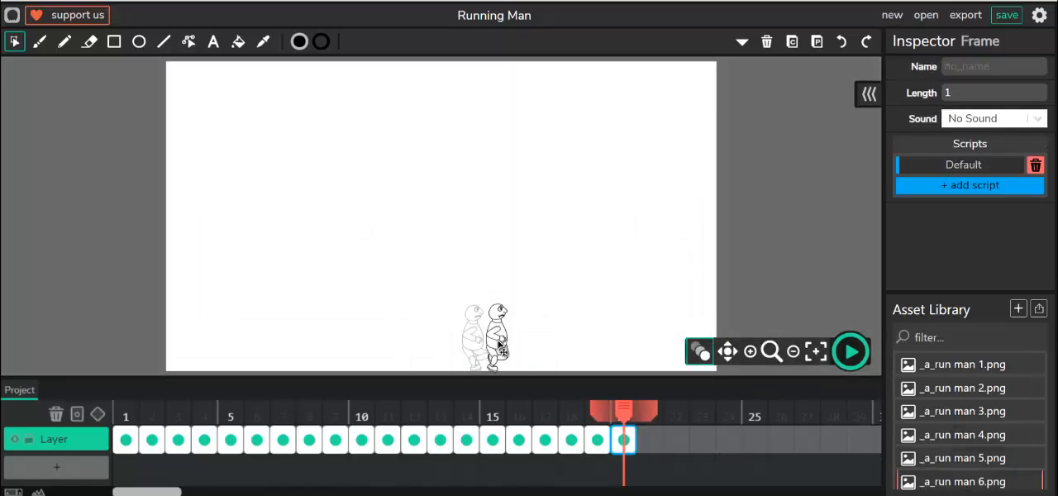
left_click(492, 343)
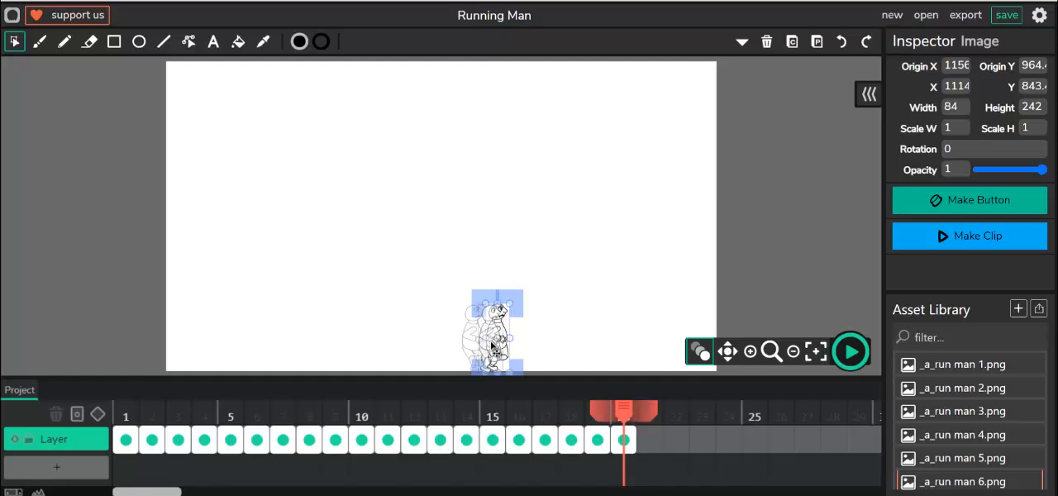
left_click_drag(491, 343, 484, 344)
- Add frame 21 and place _a_run man 7.png just ahead of the previous figure, at about X 1116, Y 853
left_click(649, 440)
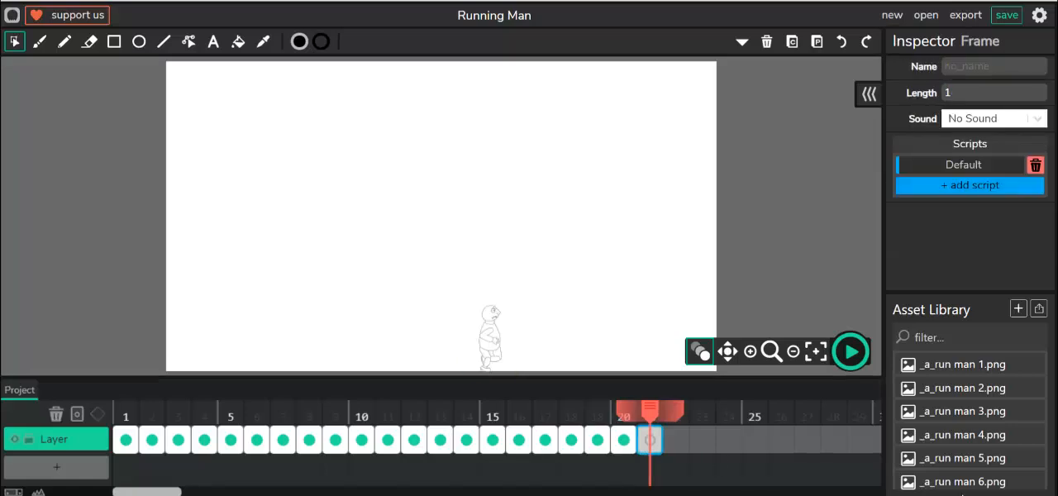
scroll(959, 475, "down", 1)
left_click_drag(955, 478, 502, 345)
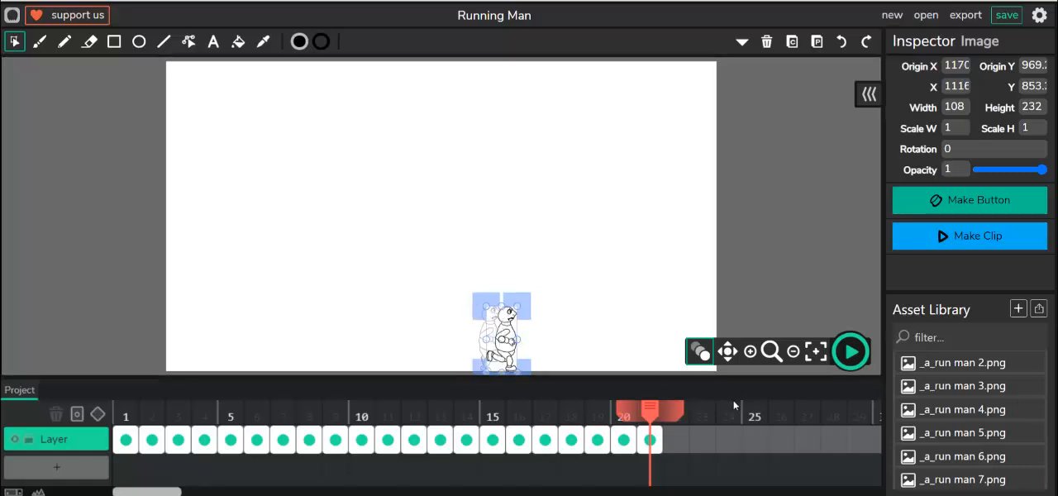
- Add frame 22 and place _a_run man 1.png on the canvas just ahead of the figure in frame 21
left_click(672, 448)
scroll(955, 405, "up", 1)
left_click_drag(959, 370, 515, 339)
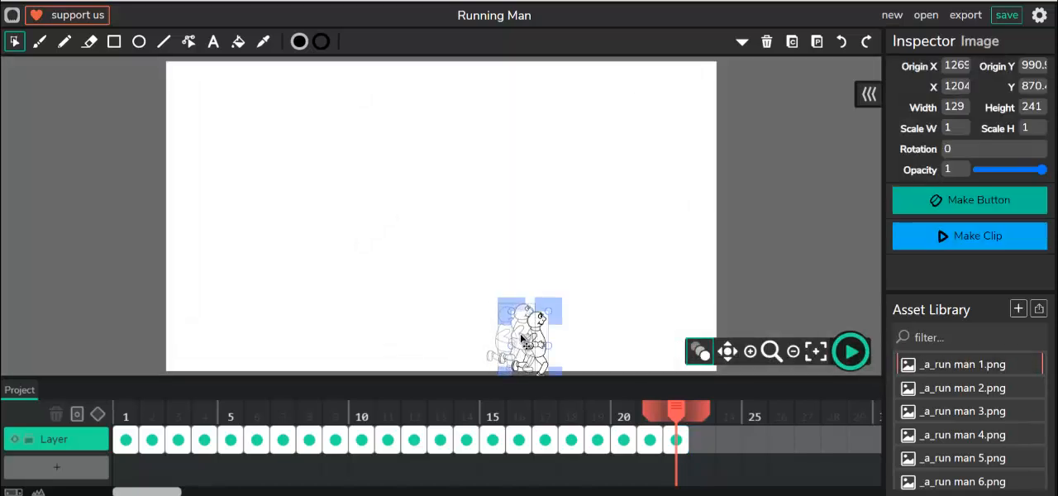
left_click_drag(521, 338, 508, 329)
- Add frame 23 and place _a_run man 2.png slightly ahead of the onion-skinned figure from frame 22
left_click(703, 443)
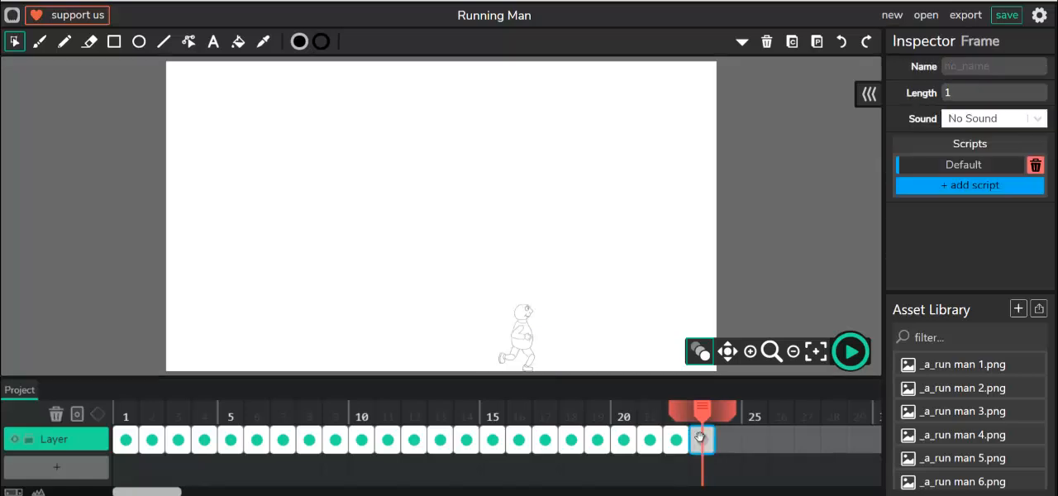
left_click_drag(966, 388, 542, 339)
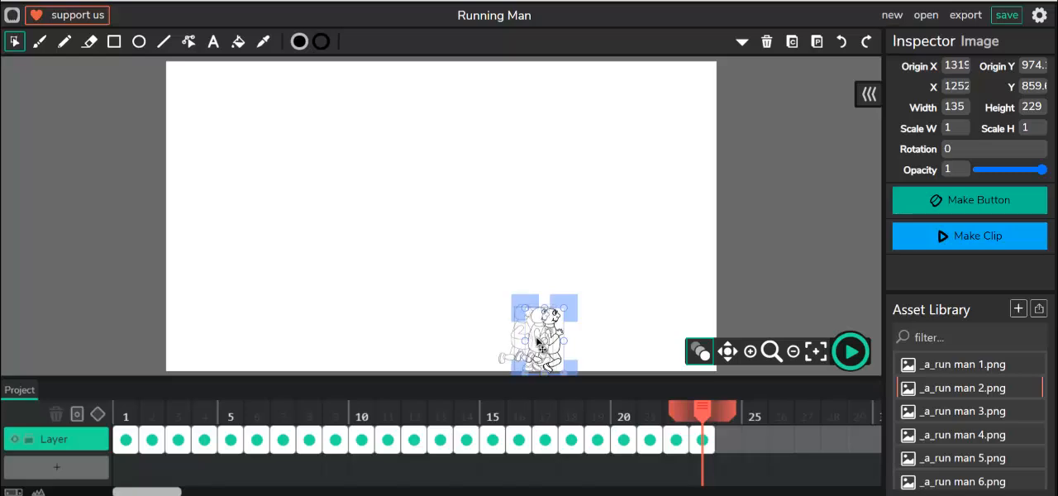
left_click_drag(540, 340, 529, 337)
- Add frame 24 and place _a_run man 3.png just ahead of the figure in frame 23
left_click(731, 446)
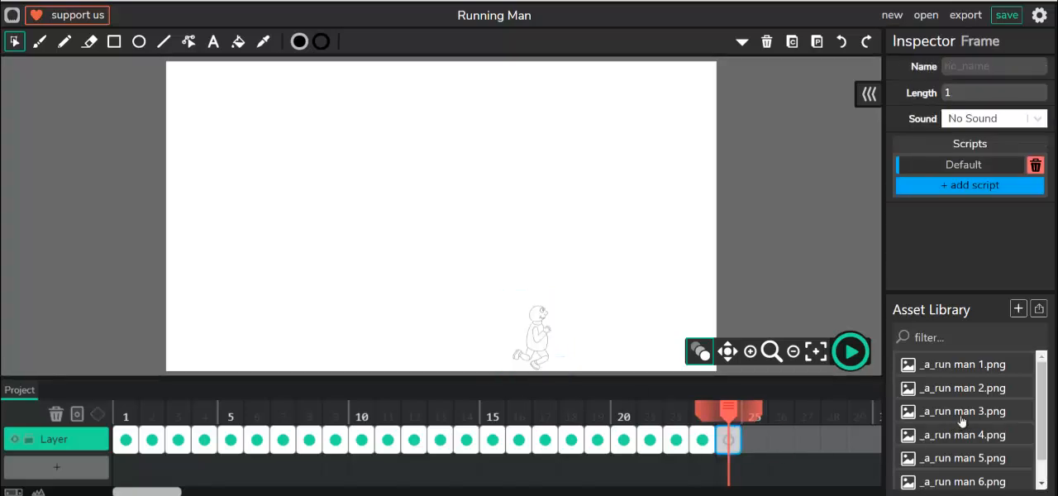
left_click_drag(963, 411, 557, 334)
left_click(556, 340)
- Add frame 25 and place _a_run man 4.png just ahead of the previous figure, at about X 1360, Y 850
left_click(756, 444)
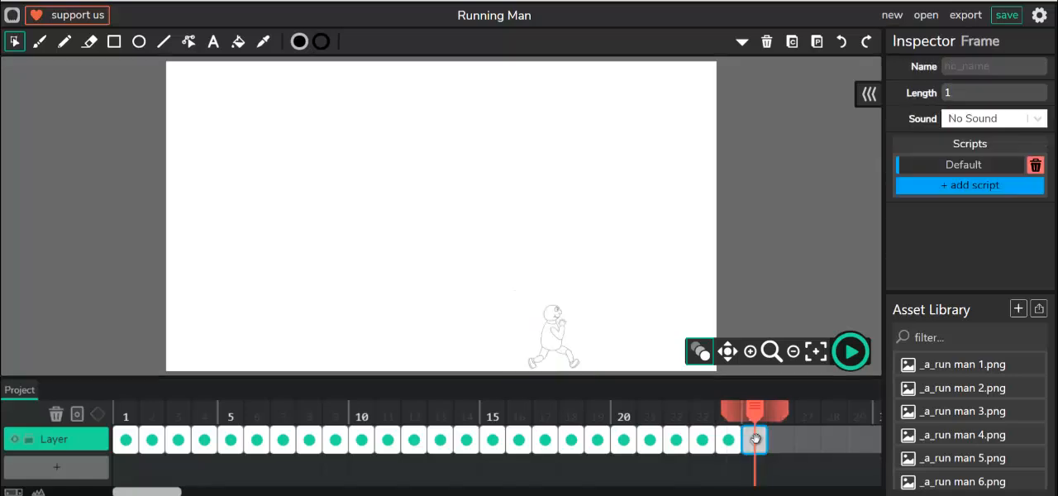
left_click_drag(967, 435, 569, 338)
left_click(568, 339)
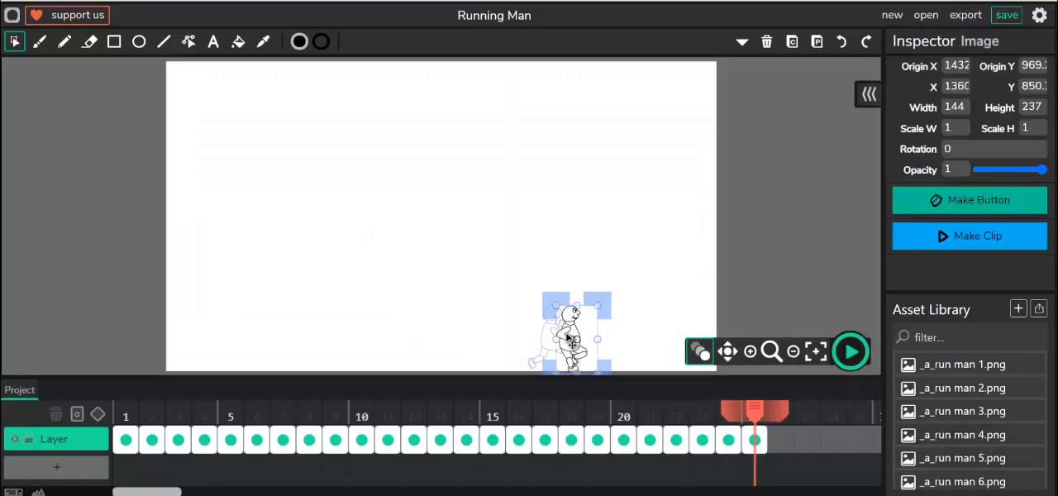
- Add frame 26 and place _a_run man 5.png just ahead of the previous figure, at about X 1416, Y 849
left_click(780, 439)
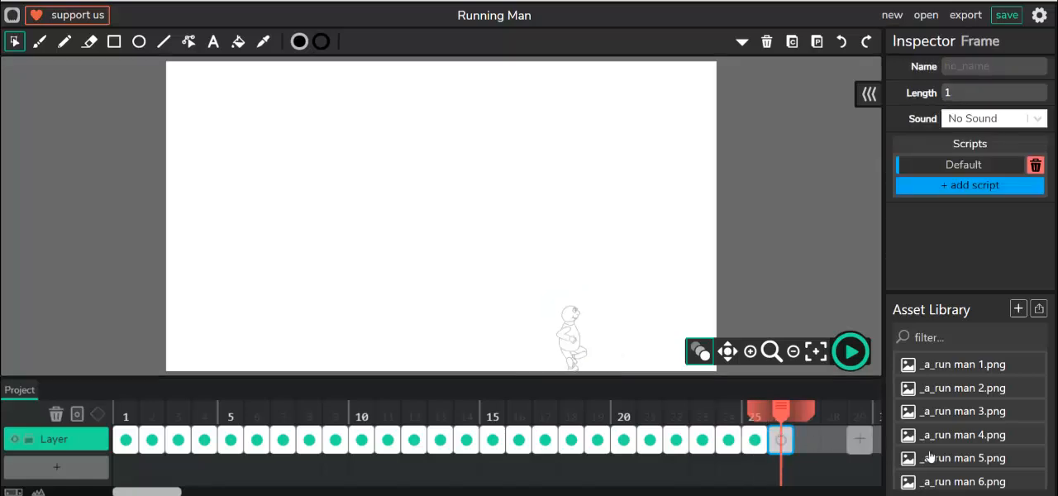
left_click(975, 459)
left_click_drag(976, 459, 588, 341)
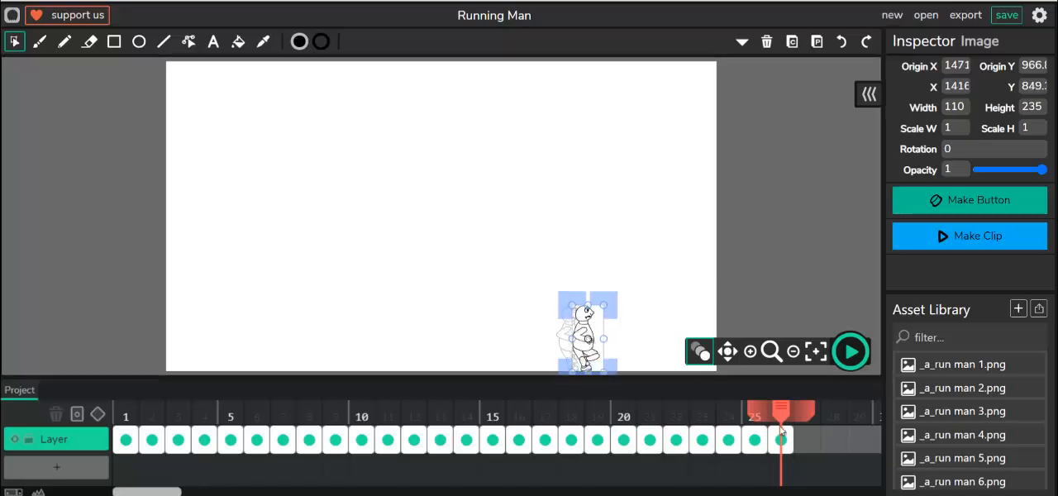
- Add frame 27 and place _a_run man 6.png slightly ahead of the figure in frame 26
left_click(806, 440)
left_click_drag(961, 482, 602, 341)
left_click(592, 337)
- Add frame 28 and place _a_run man 7.png just ahead of the previous figure, at about X 1481, Y 858
left_click(836, 443)
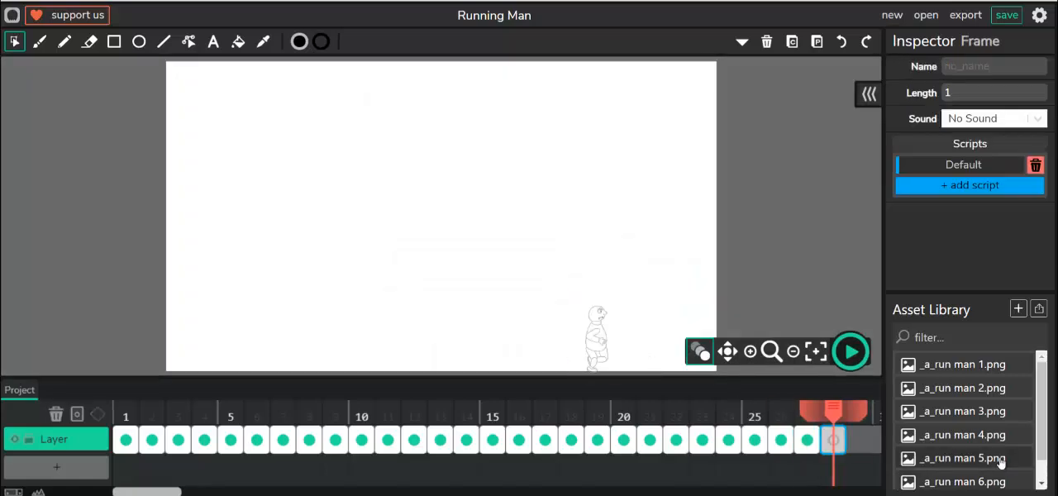
scroll(992, 469, "down", 1)
left_click_drag(946, 468, 606, 340)
left_click(607, 340)
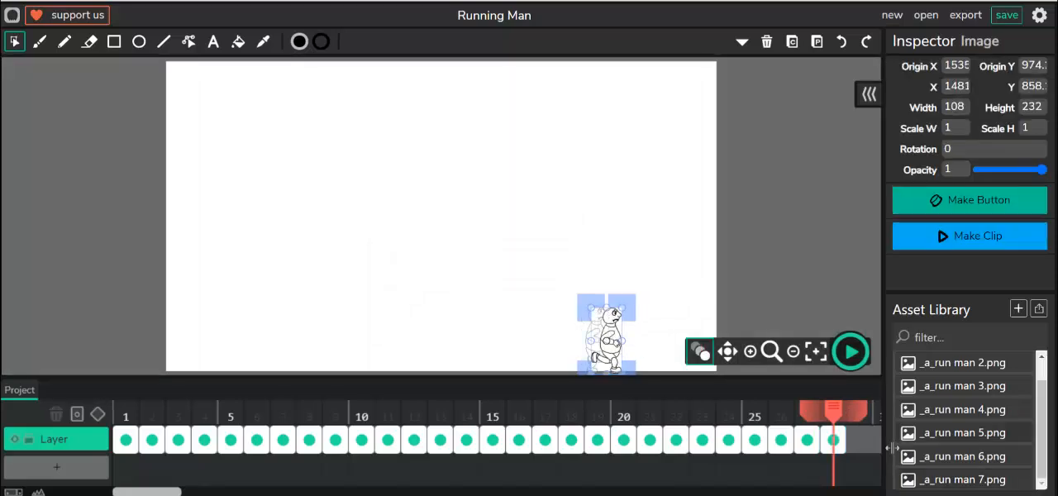
- Check frames 27 and 28, and play the running animation as a preview before stopping it
left_click(808, 441)
left_click(832, 441)
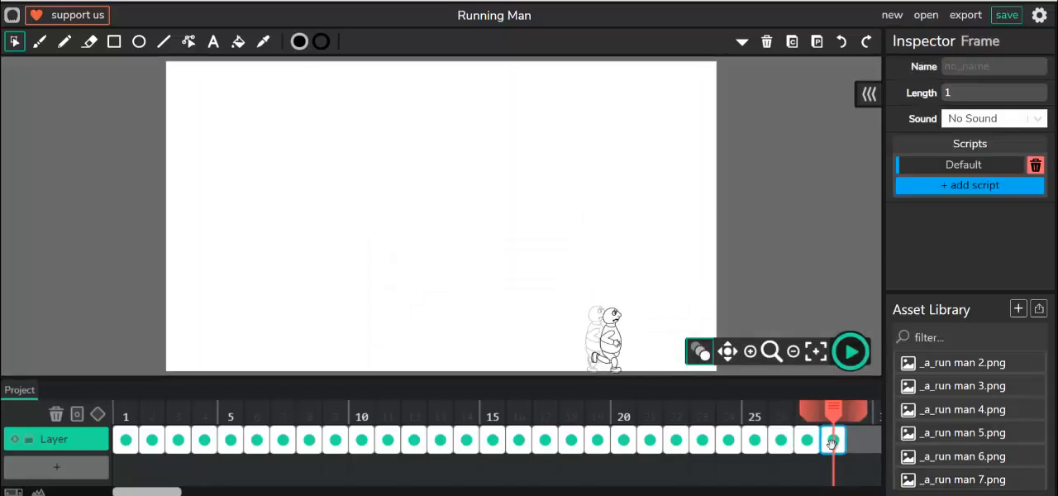
left_click(849, 349)
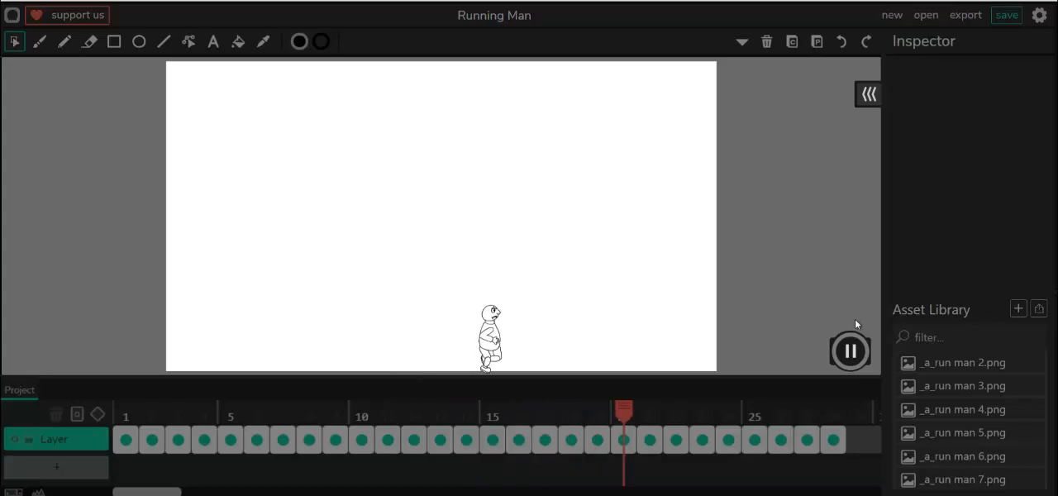
left_click(848, 352)
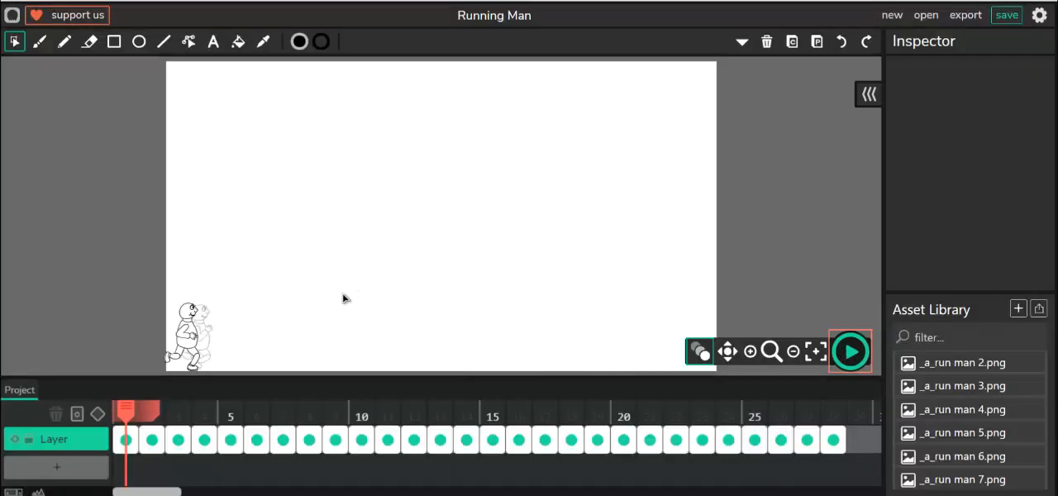
- Import the background image file into the asset library and find background.jpg in the list
left_click(1040, 310)
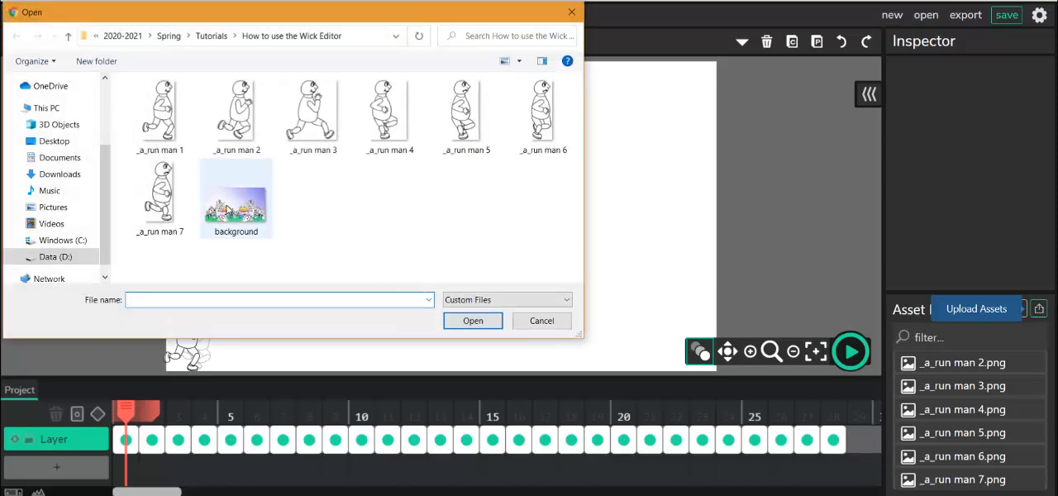
left_click(231, 209)
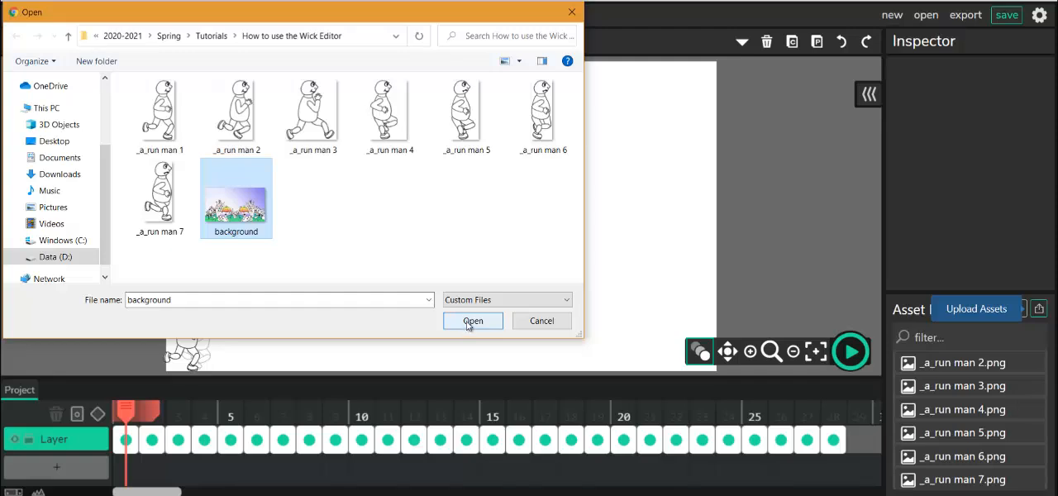
left_click(470, 322)
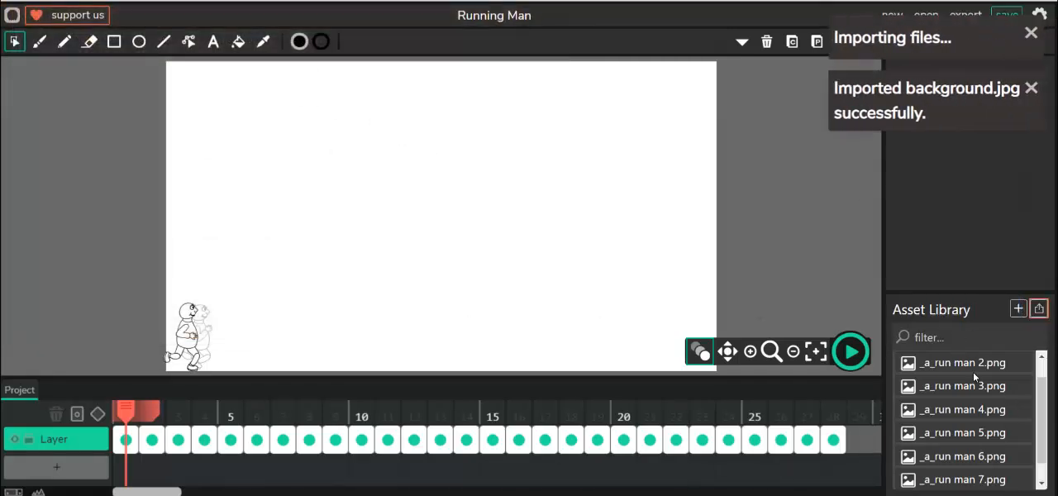
scroll(984, 432, "down", 1)
scroll(983, 443, "up", 2)
scroll(951, 463, "down", 2)
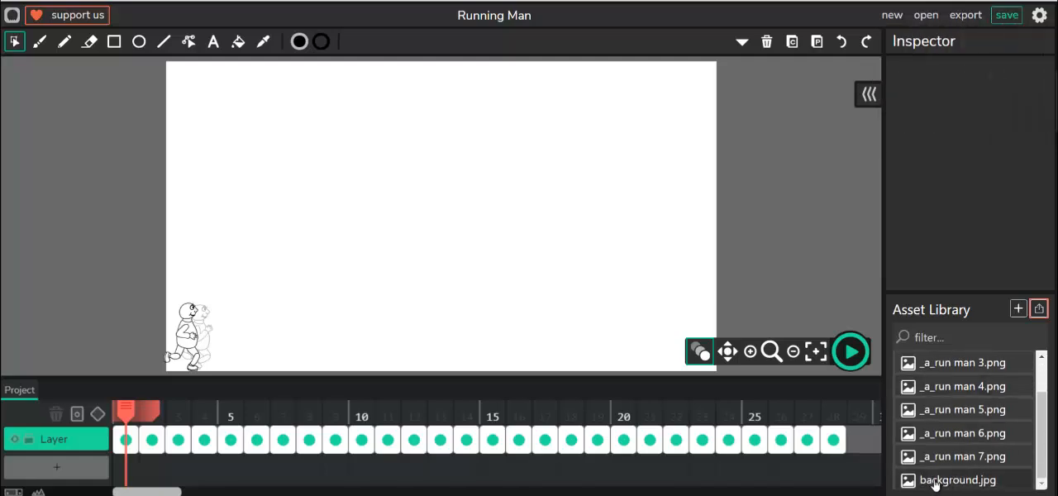
left_click_drag(908, 461, 432, 260)
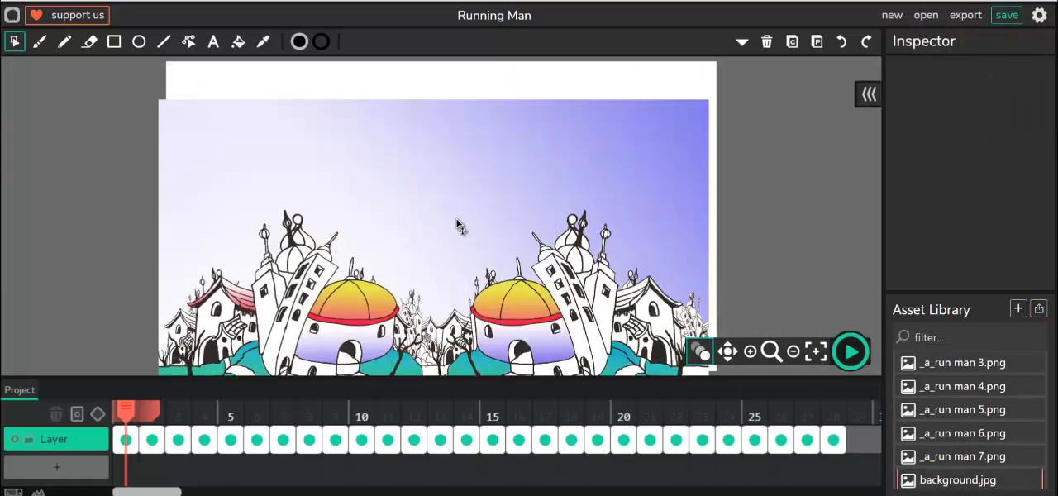
left_click_drag(457, 223, 463, 190)
scroll(794, 236, "down", 2)
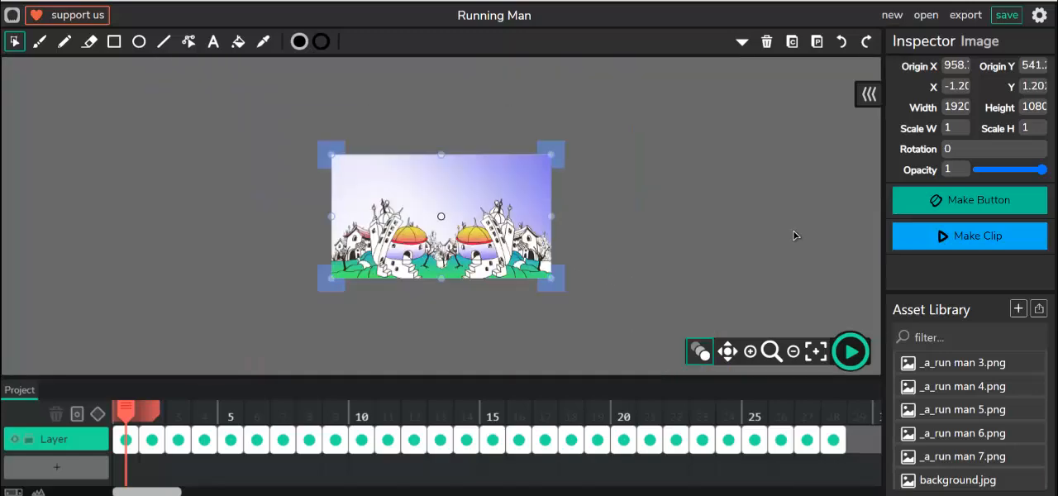
scroll(789, 237, "up", 3)
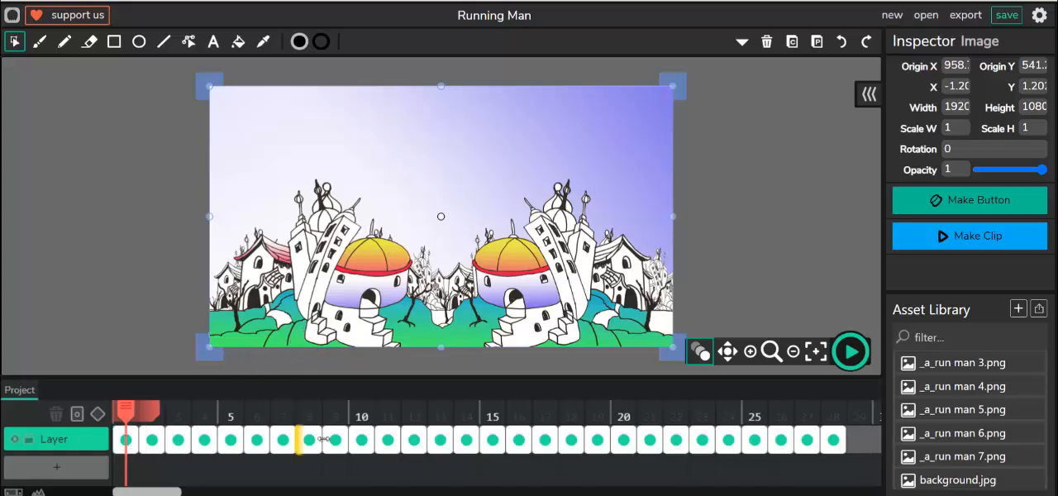
left_click(766, 43)
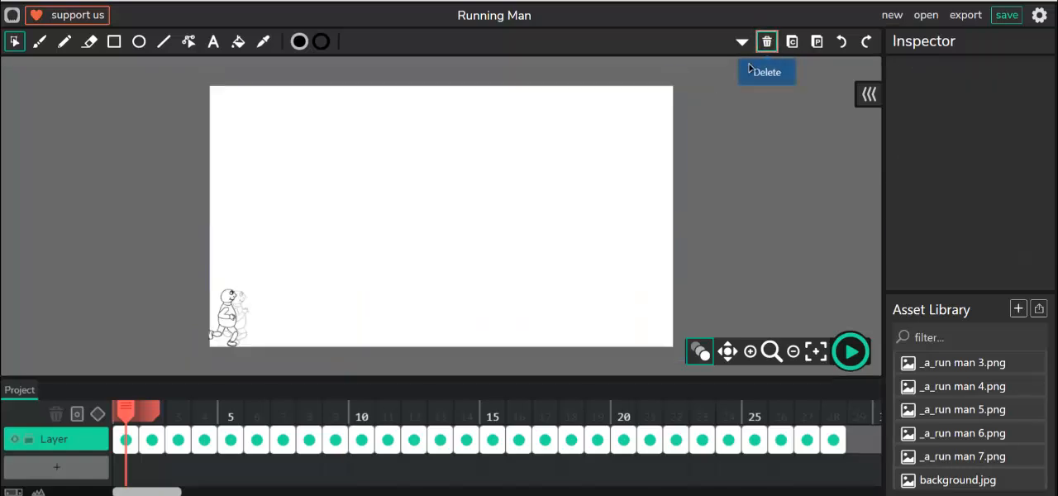
- Add a second layer below the figure layer, create its frame 1 and place background.jpg in it
left_click(57, 470)
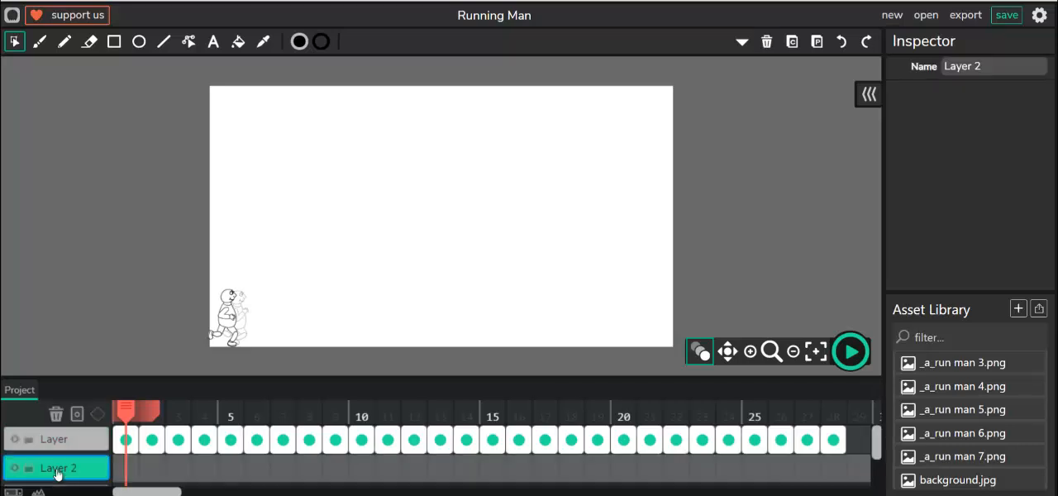
left_click(128, 471)
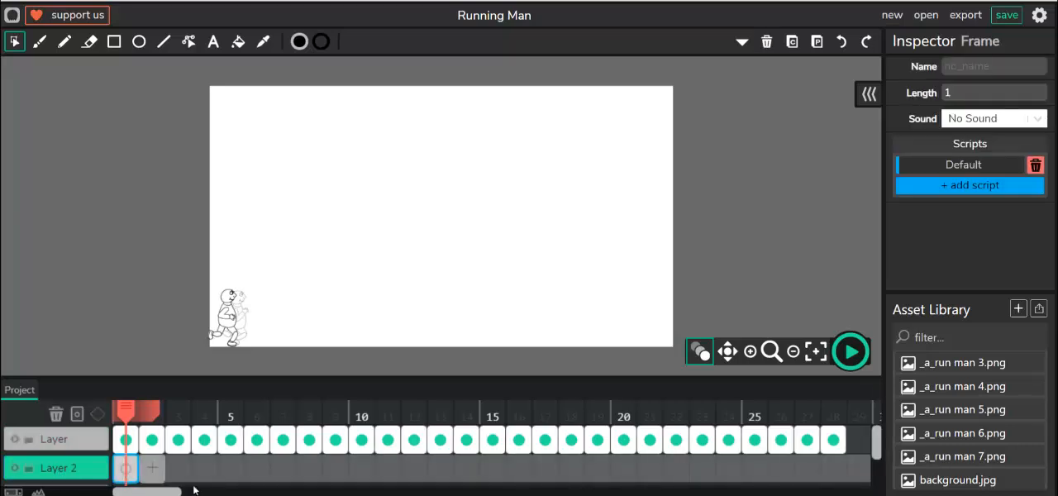
left_click_drag(947, 479, 381, 257)
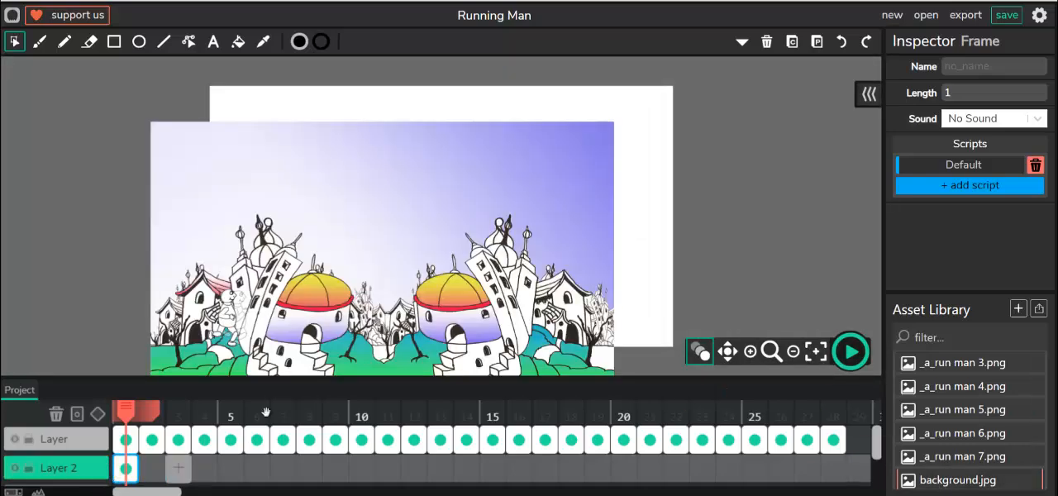
- Align the background image with the canvas, nudging it right to about X -1.28, Y -1.42
left_click(462, 223)
left_click_drag(463, 215, 522, 180)
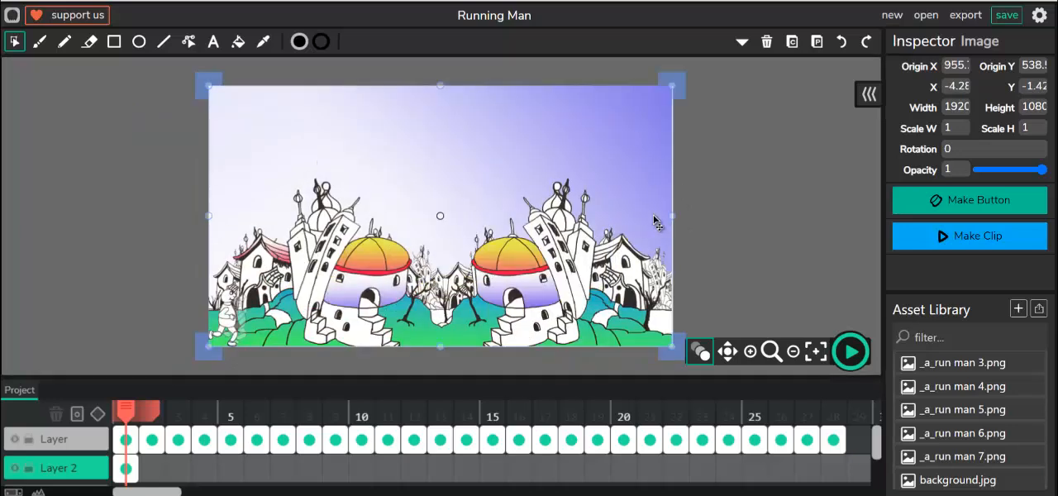
key("Right")
key("Right")
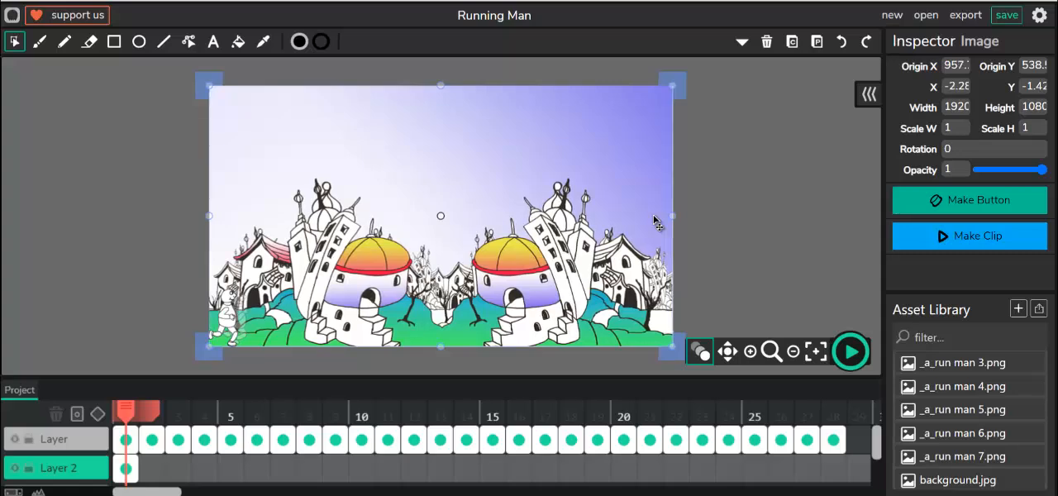
key("Right")
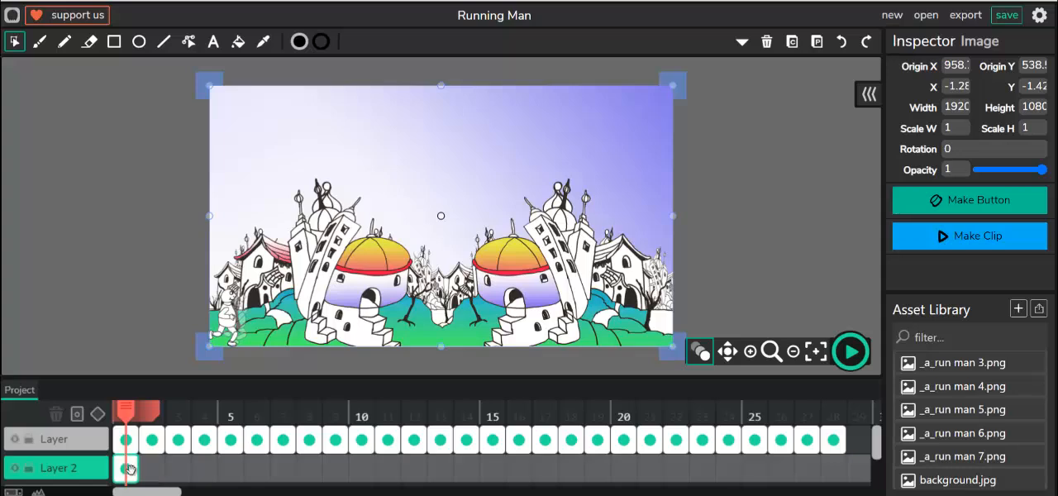
- Extend the background frame on Layer 2 to a length of 28 frames and preview the animation over it
left_click_drag(136, 470, 843, 484)
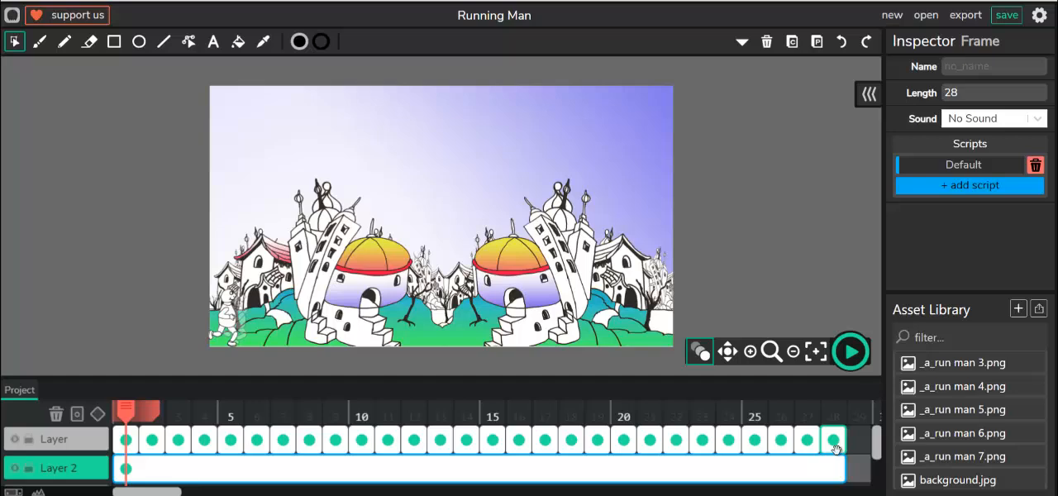
left_click(851, 352)
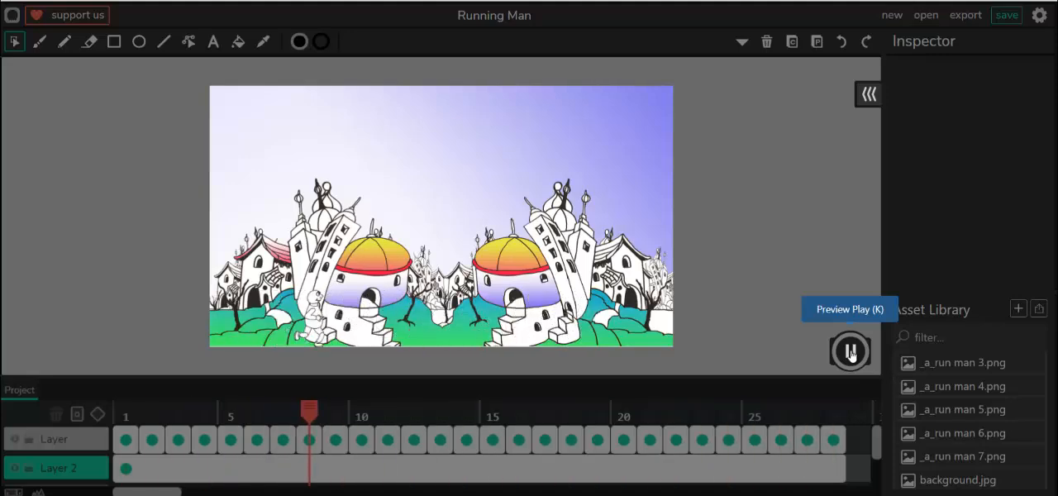
left_click(851, 354)
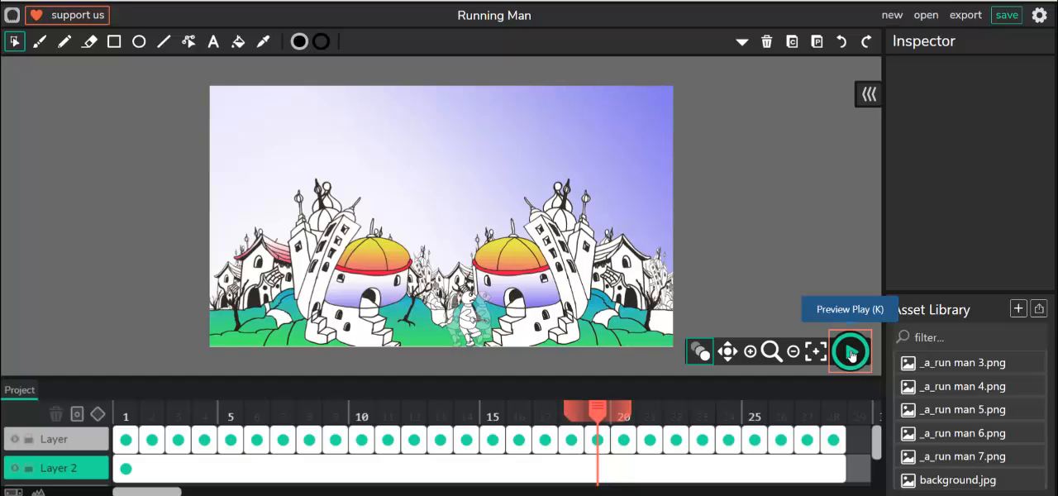
- Export the project as an animated GIF and save it in the Downloads folder under the suggested file name
left_click(965, 15)
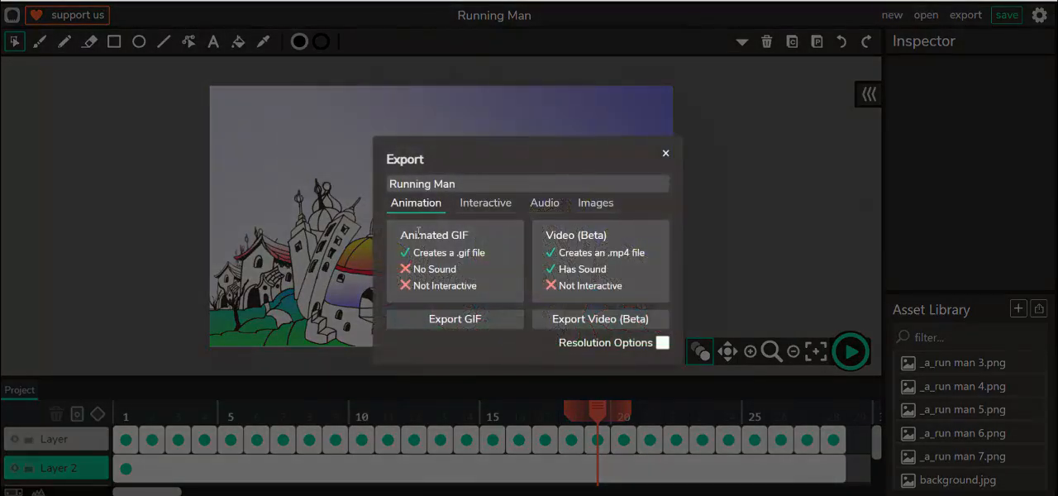
left_click(455, 321)
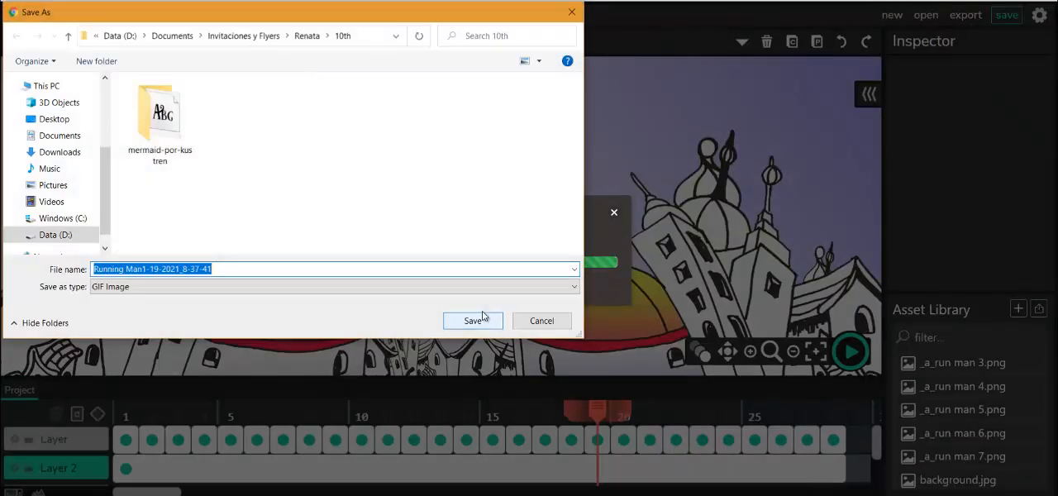
scroll(65, 199, "up", 5)
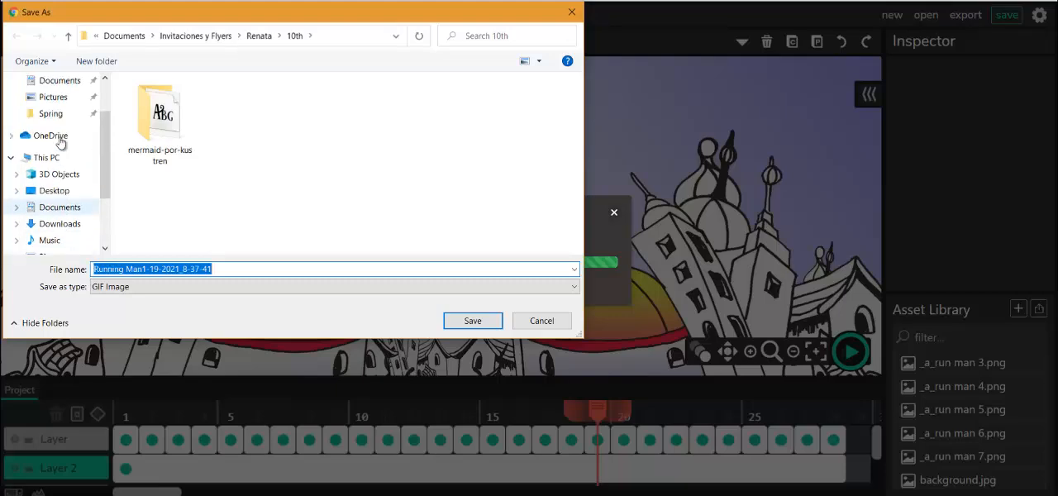
left_click(59, 124)
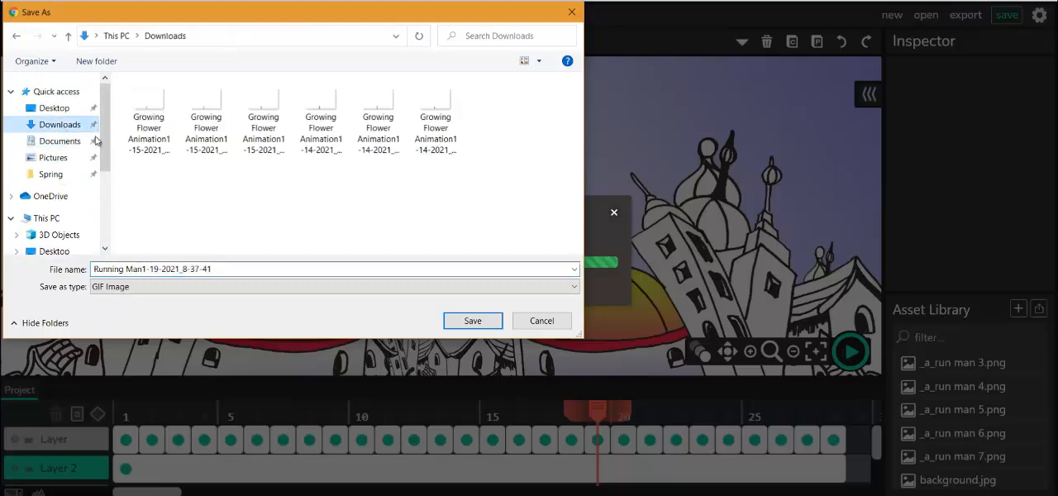
left_click(475, 325)
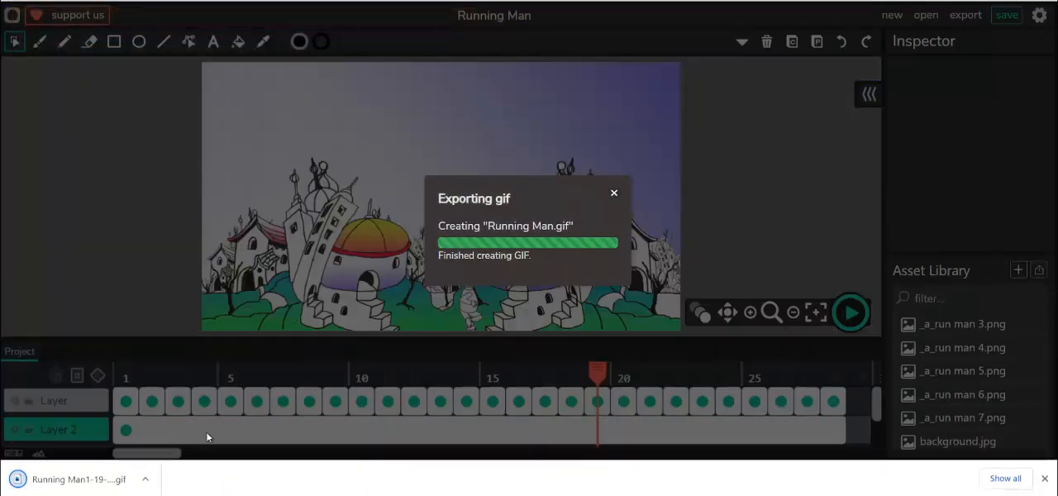
- Locate the exported Running Man GIF in the Downloads folder and open it to watch the finished animation
left_click(146, 479)
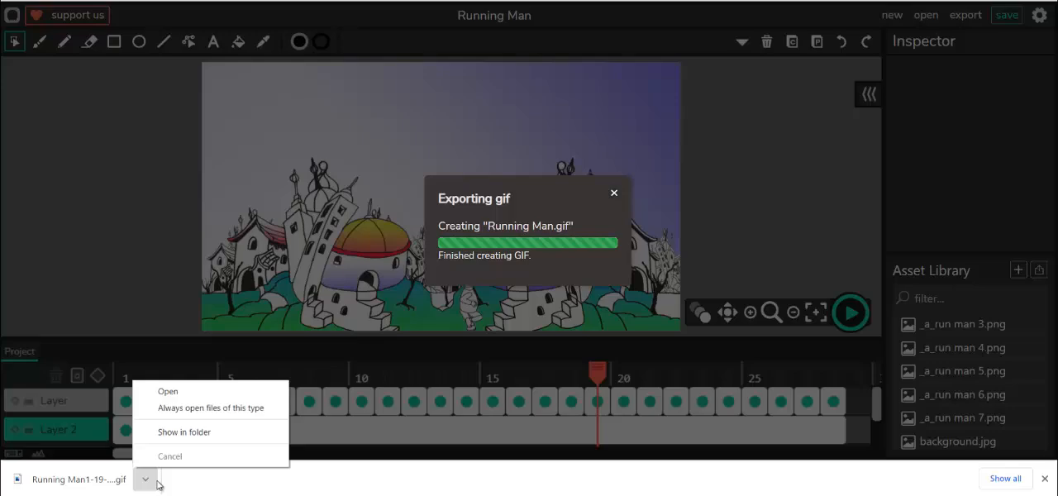
left_click(187, 441)
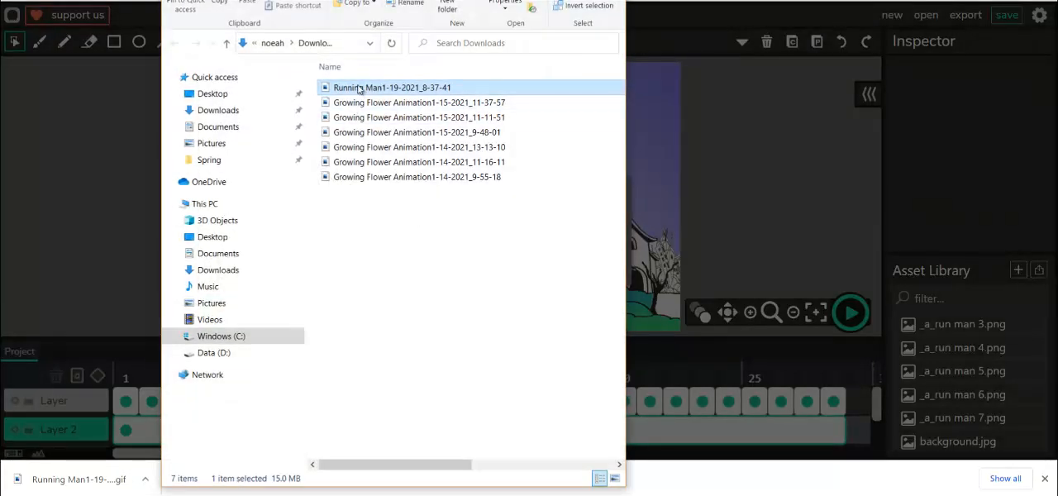
double_click(362, 98)
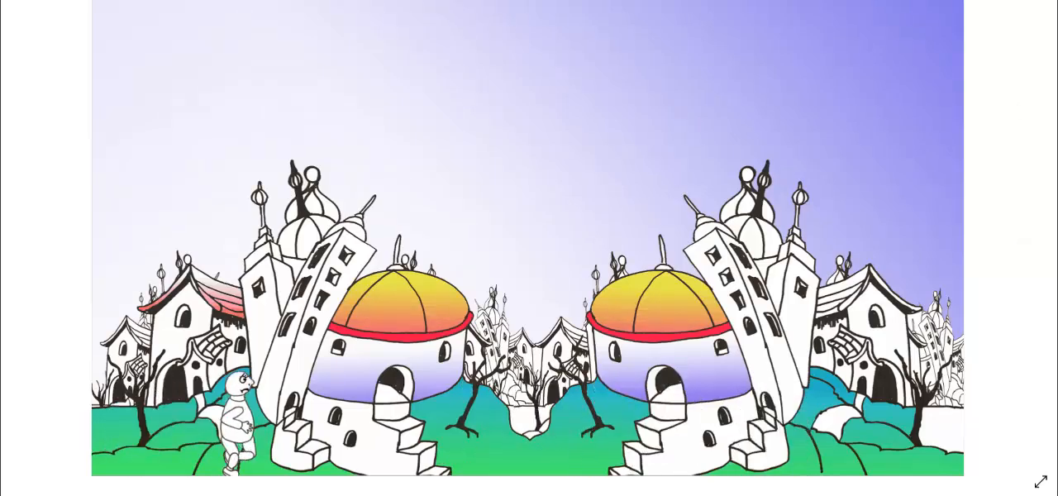
- Close the GIF viewer, the Downloads folder window and the GIF export dialog to return to the project
key("alt+F4")
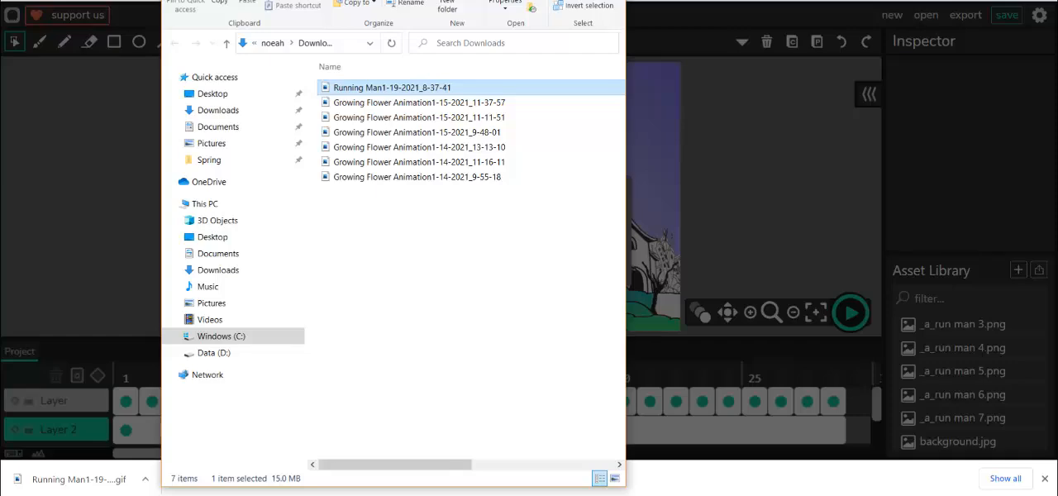
key("alt+F4")
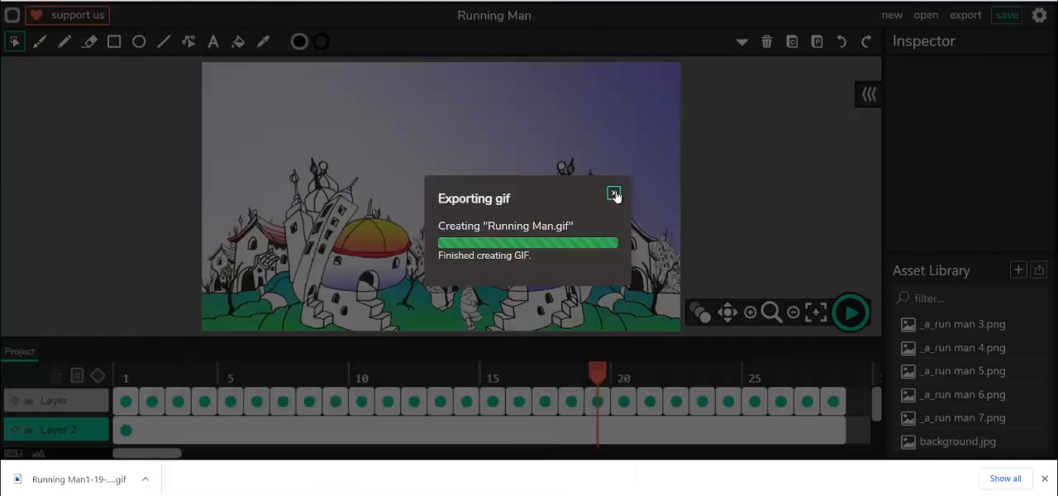
left_click(613, 194)
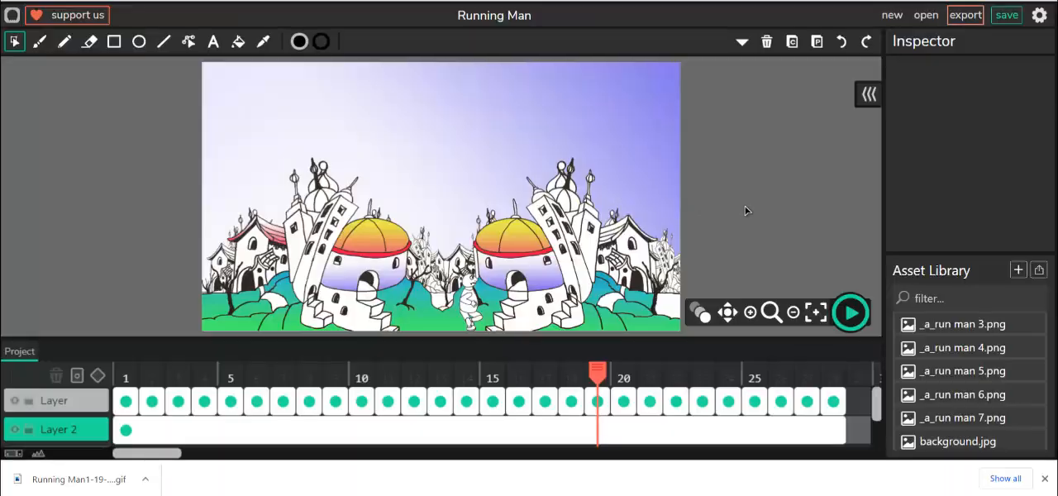